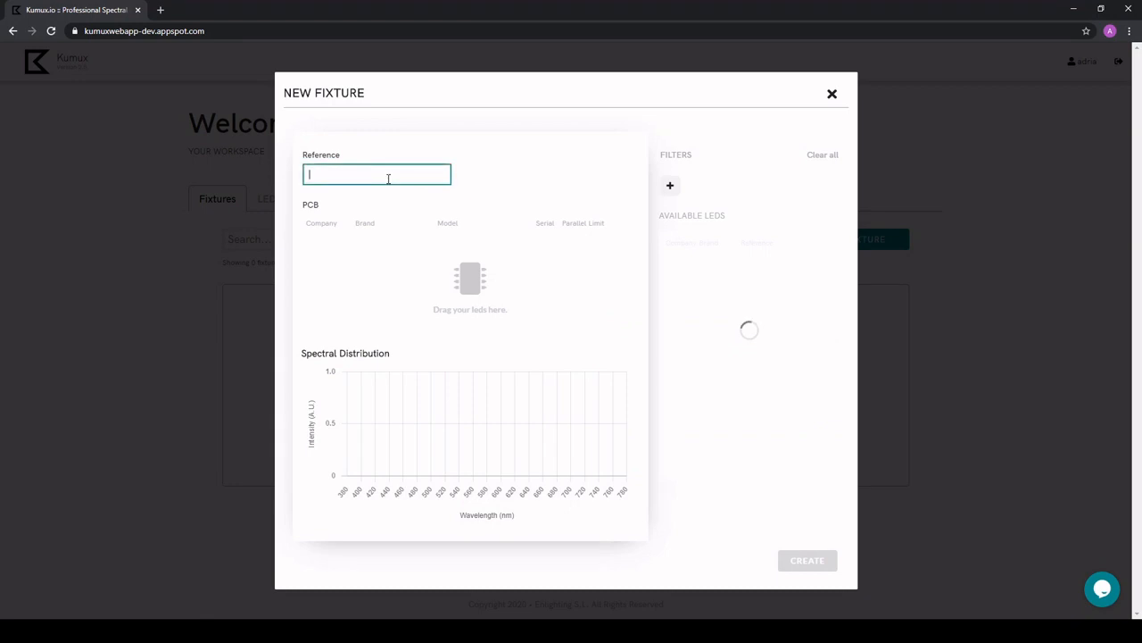
Name the new fixture "Awesome Tunable White" and filter the available LEDs by reference 2200.
text(Awesome Tunable White)
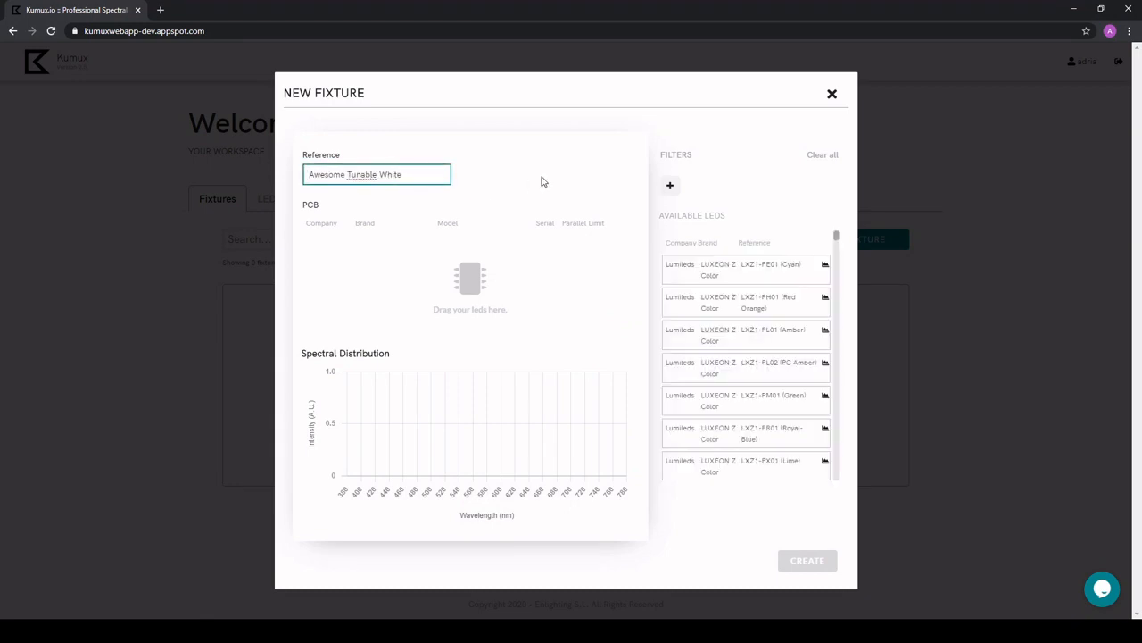
click(615, 184)
click(669, 186)
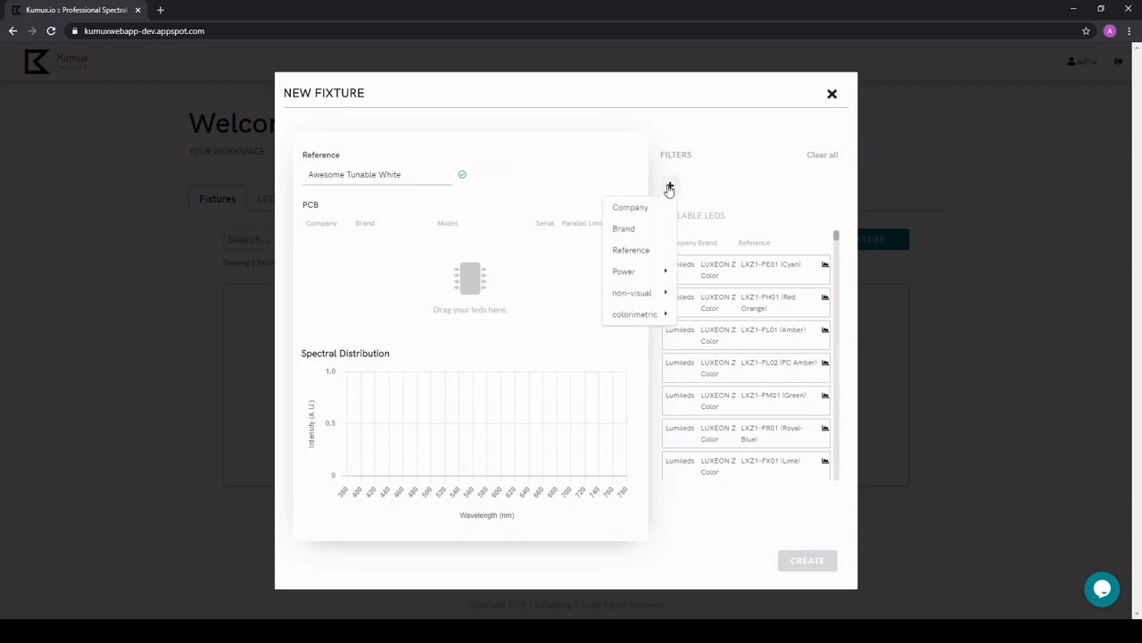
click(650, 253)
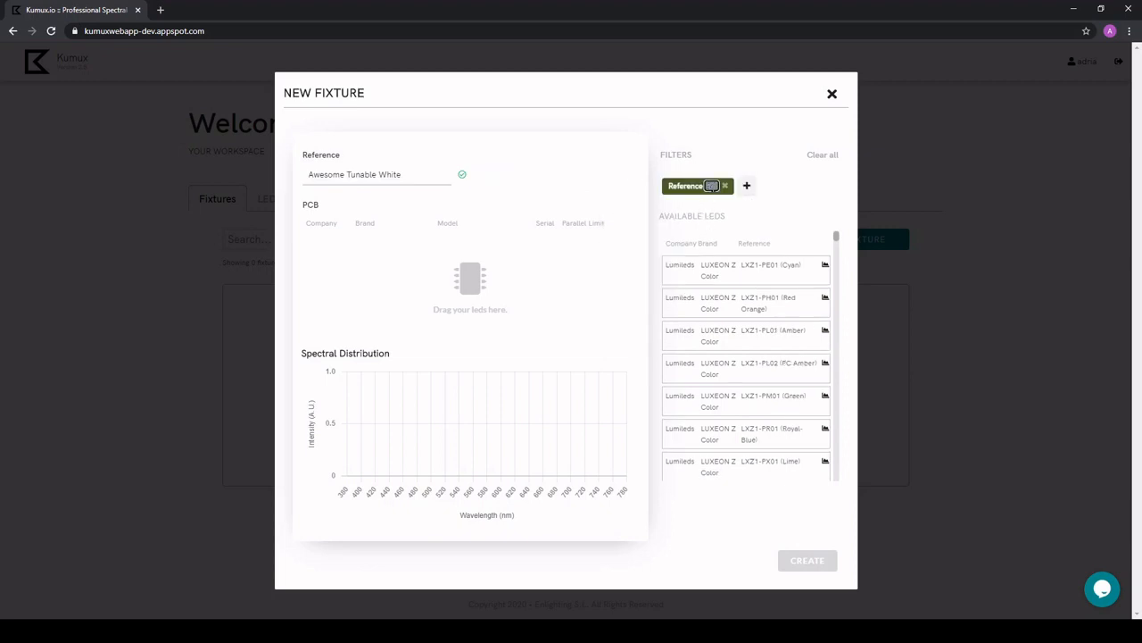
text(2200)
Add an efficiency filter of 150 lm/W to the available LEDs.
click(750, 186)
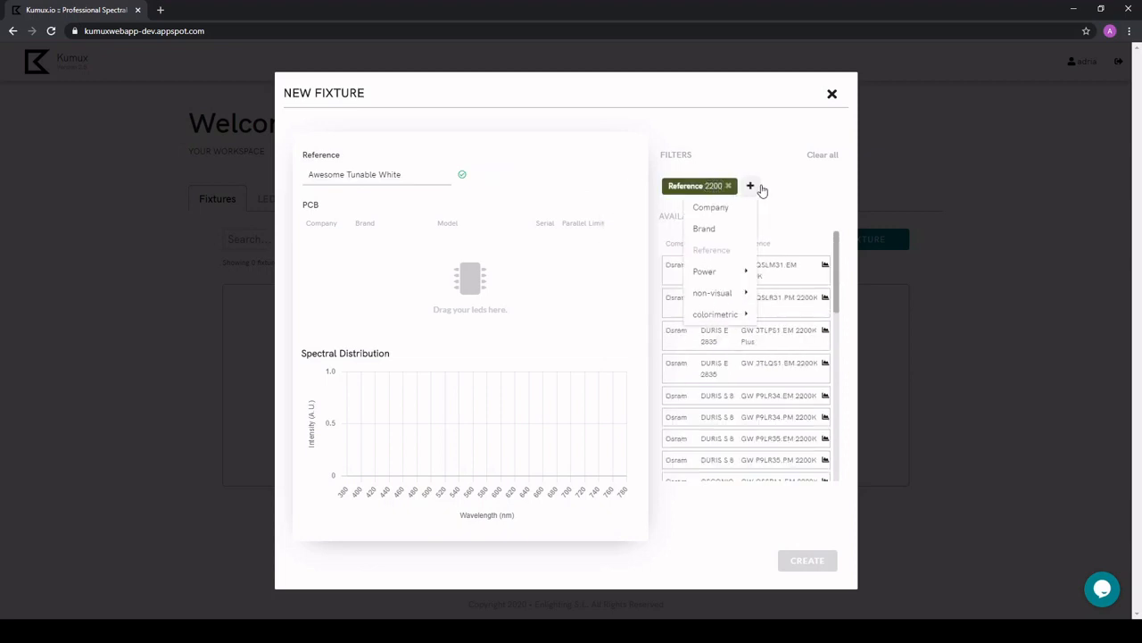
click(770, 275)
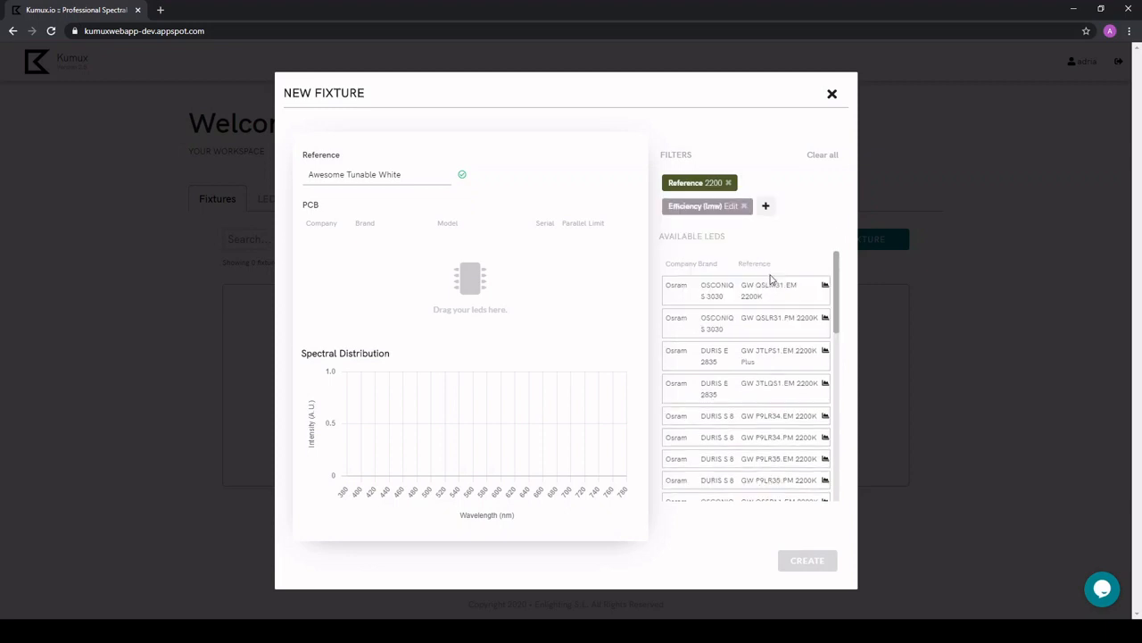
click(731, 207)
text(150)
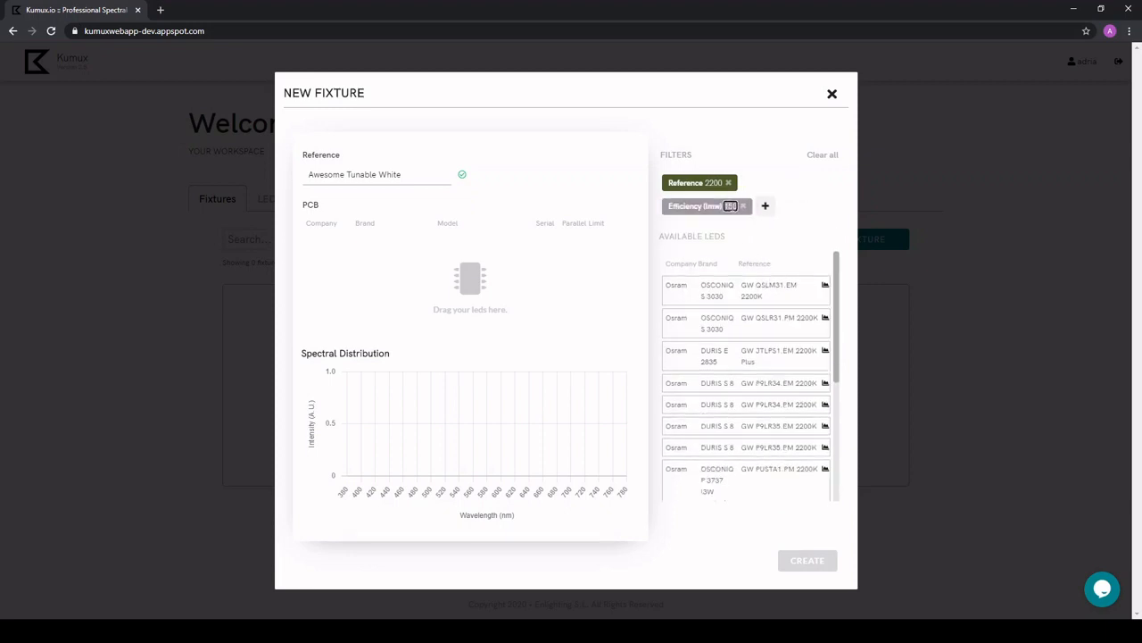
click(810, 212)
Check the Osram GW QSLM31.EM 2200K LED's data and add it to the PCB with serial 20 and limit 65.
click(826, 287)
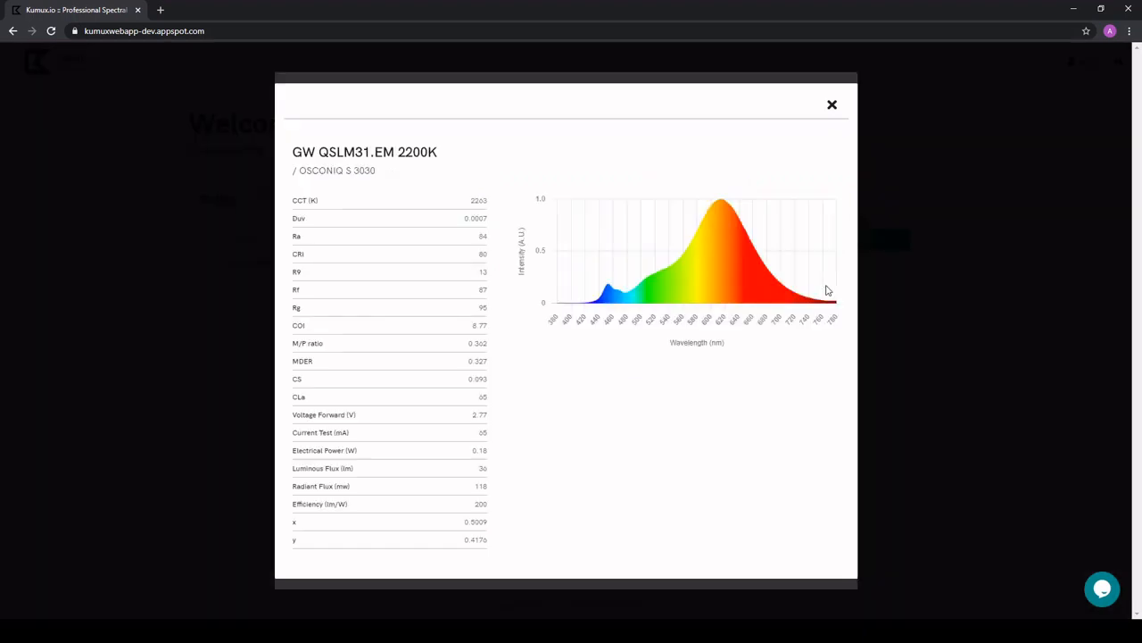
click(832, 107)
drag(793, 298, 585, 286)
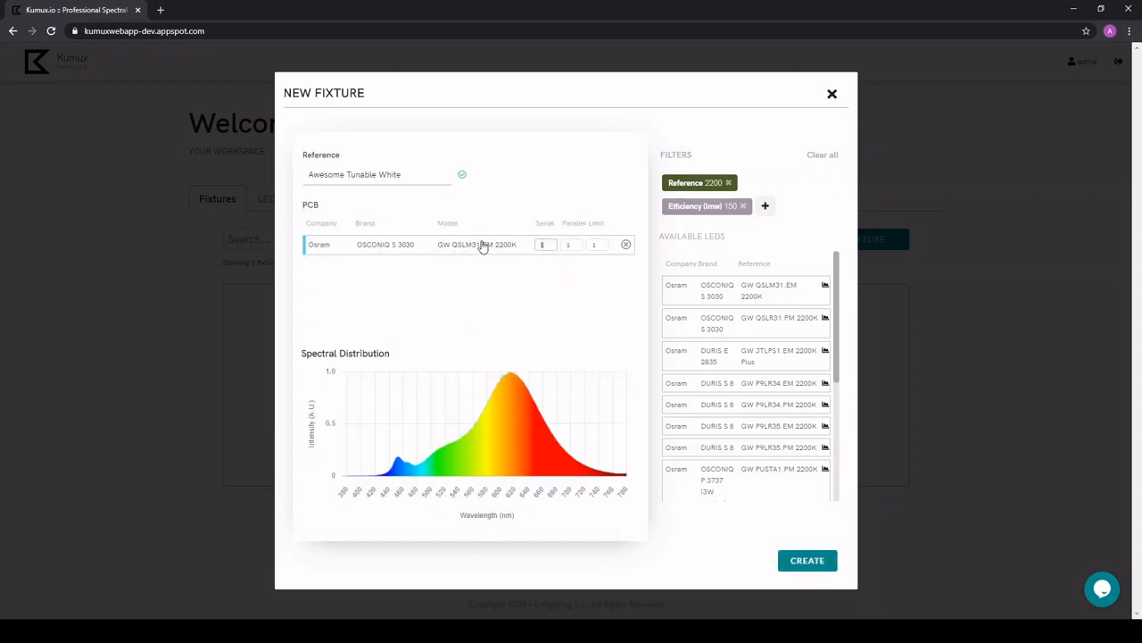
text(20)
click(591, 244)
text(65)
Change the LED reference filter to 6500.
click(713, 183)
text(6500)
key(Return)
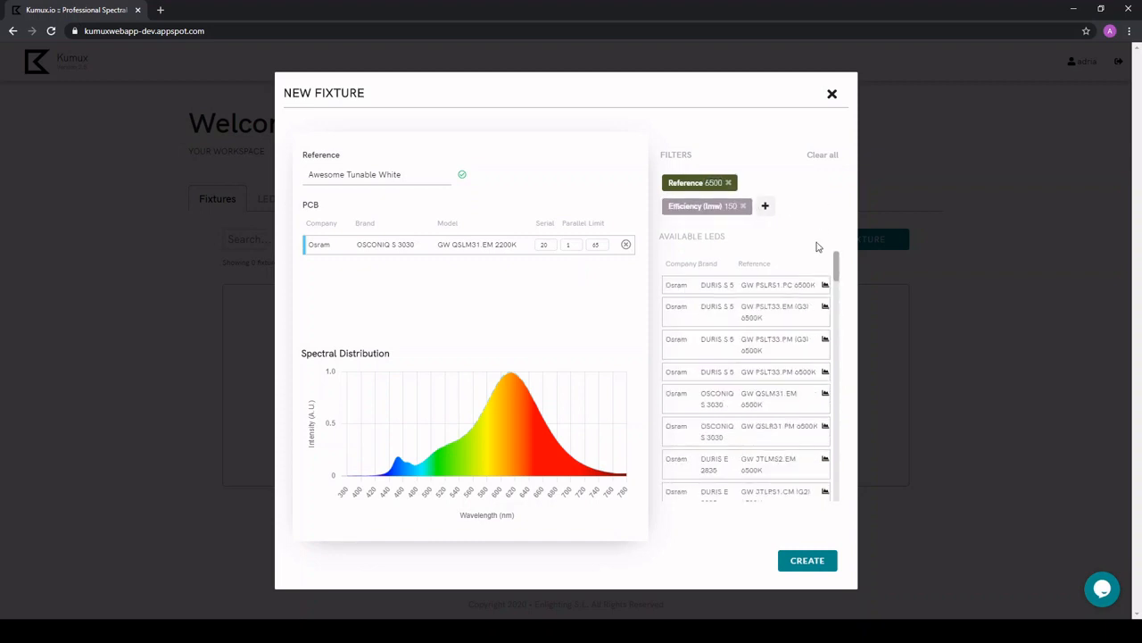
Check the Osram GW QSLM31.EM 6500K LED's data and add it to the PCB with serial 20 and limit 65.
click(826, 395)
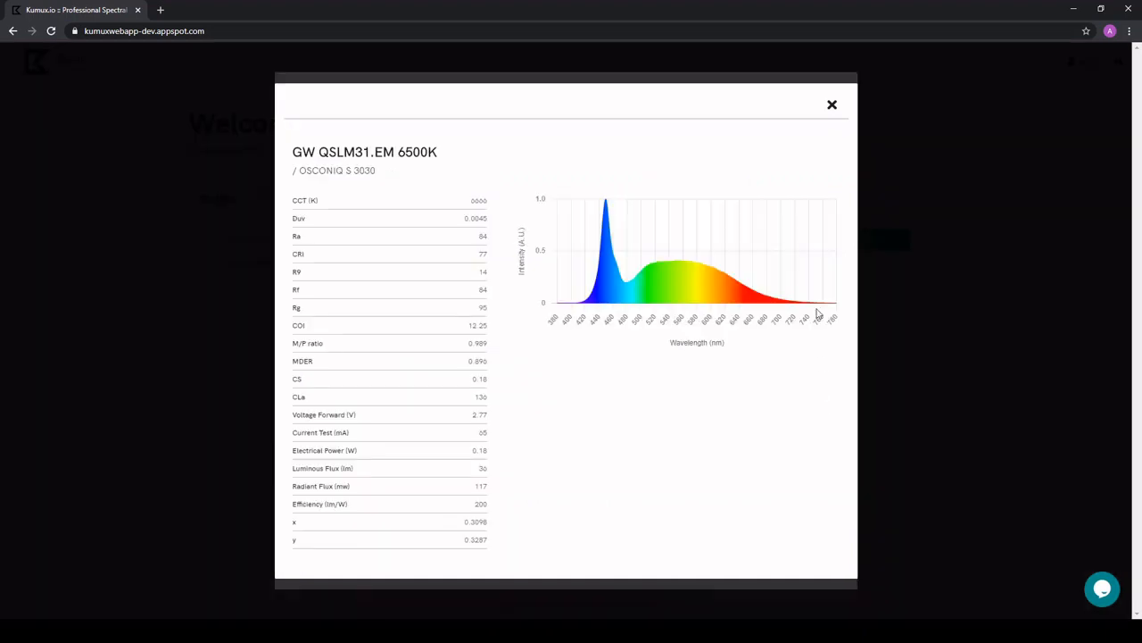
click(832, 108)
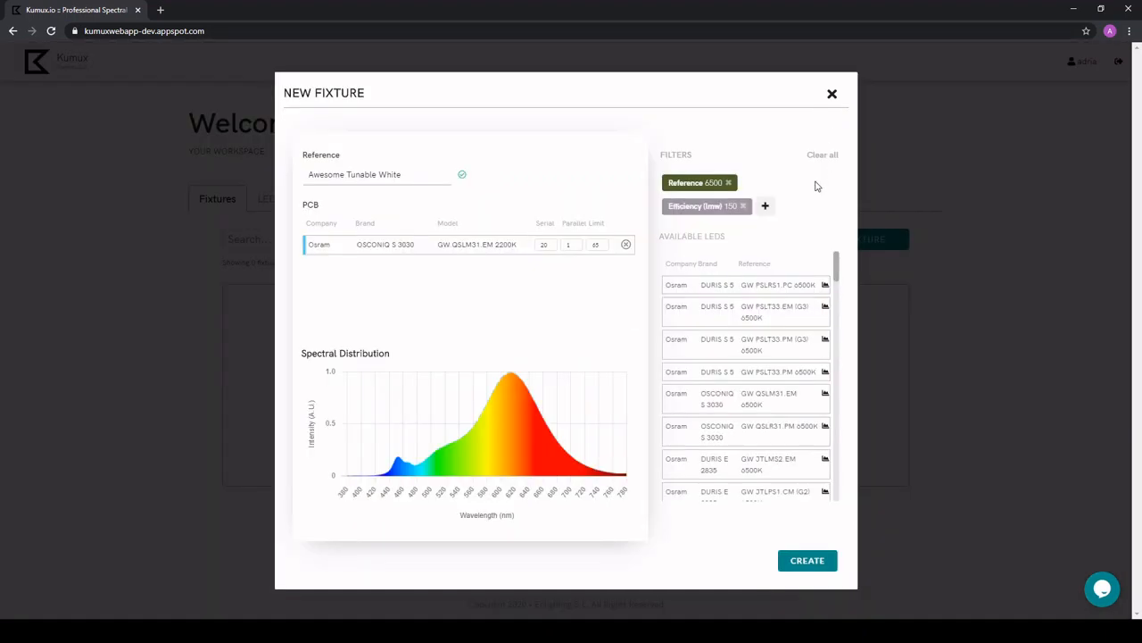
drag(786, 402, 490, 273)
text(20)
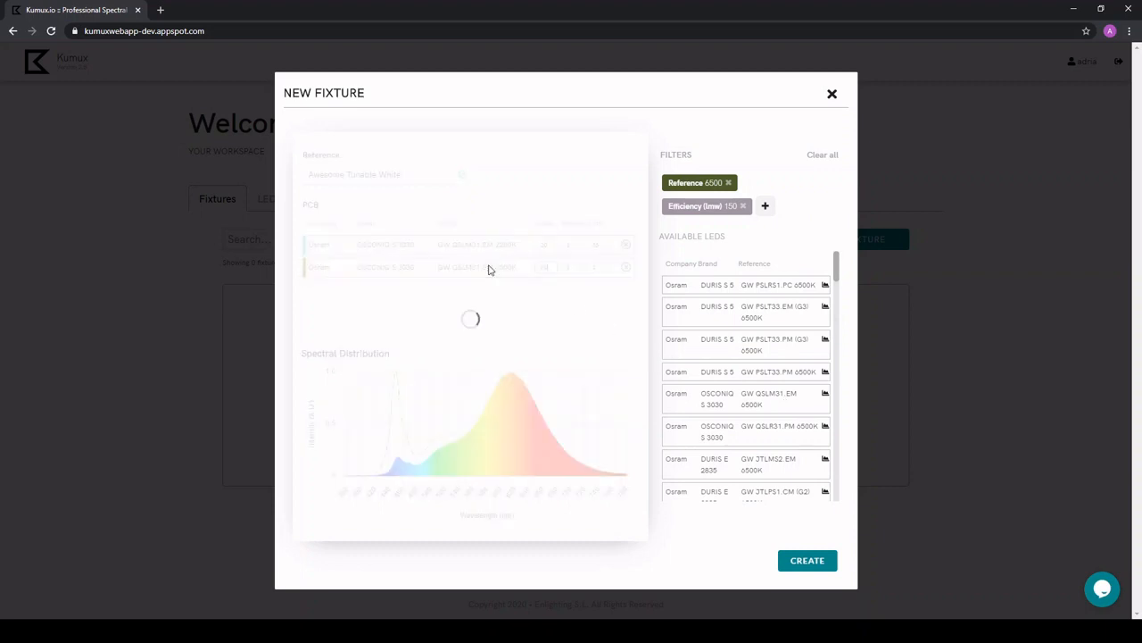
drag(600, 266, 546, 267)
text(65)
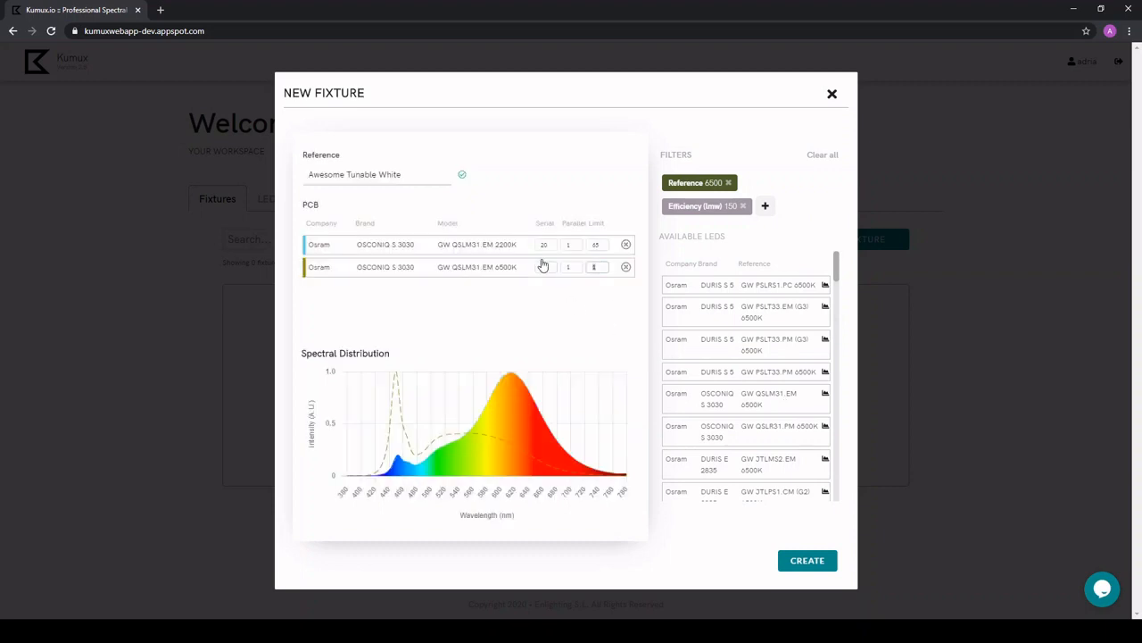
Remove the efficiency filter and change the LED reference filter to red.
click(745, 206)
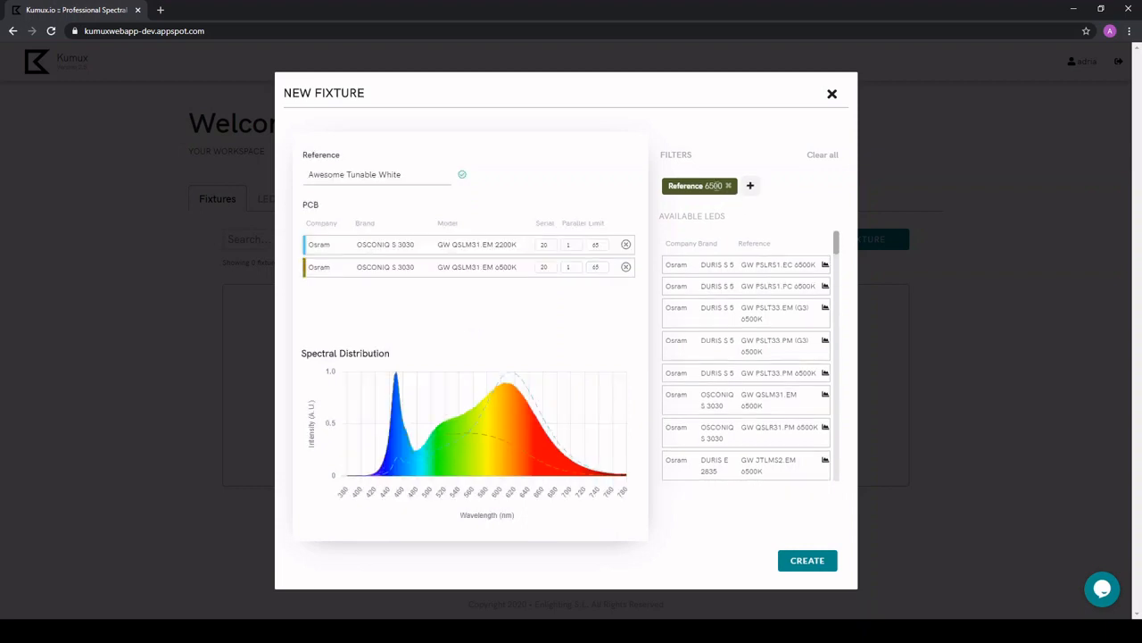
double_click(714, 185)
text(red)
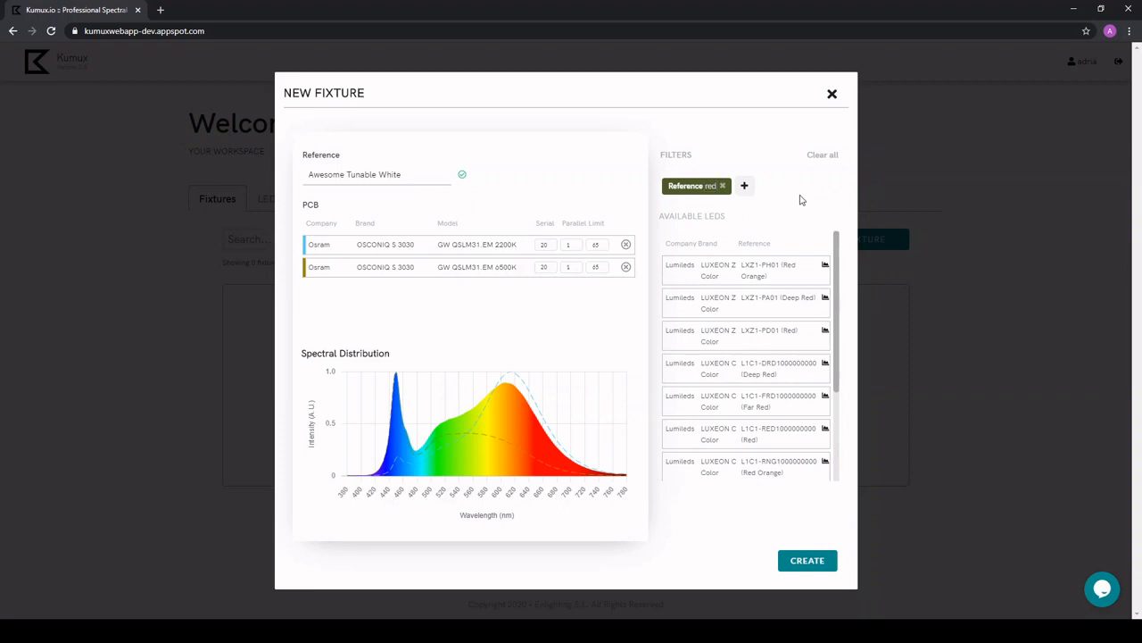
scroll(809, 285, down, 3)
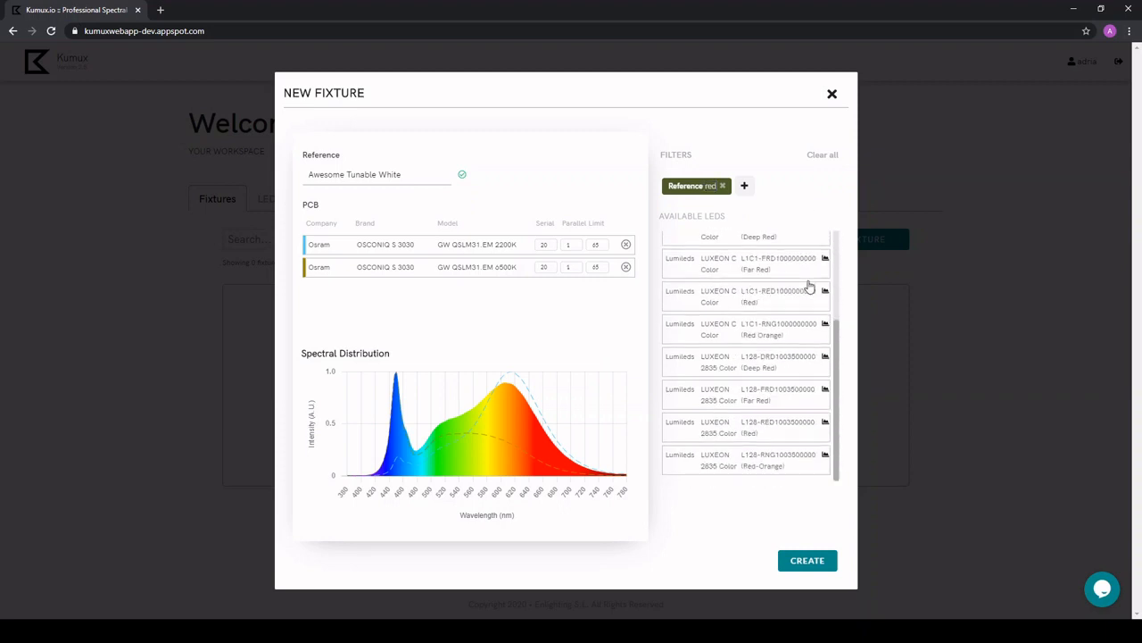
click(825, 423)
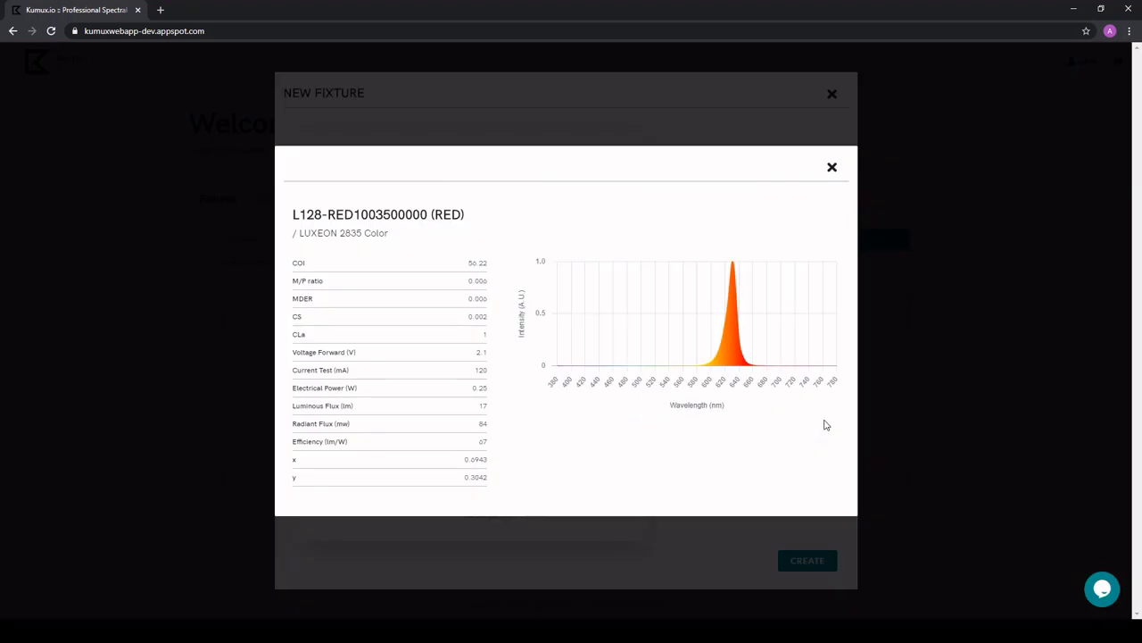
click(831, 170)
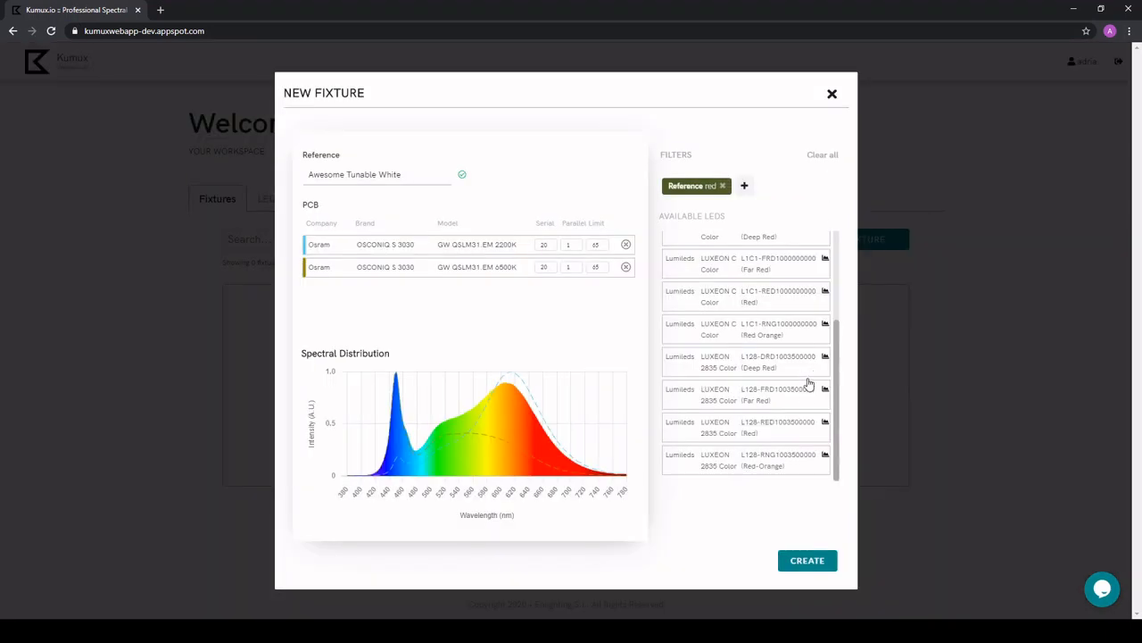
drag(564, 309, 507, 293)
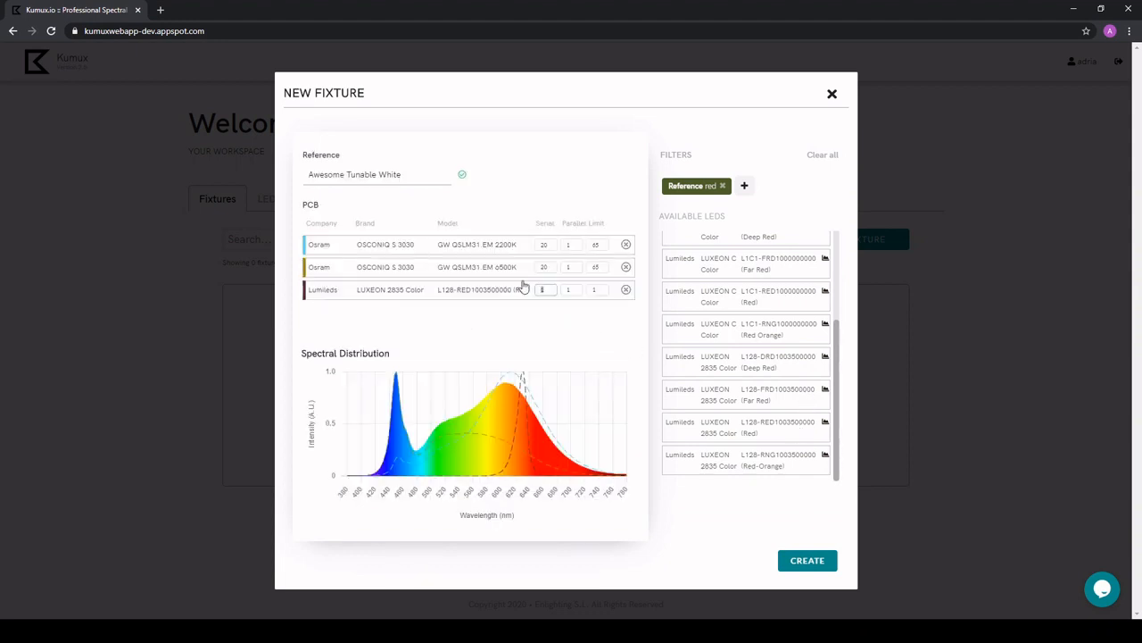
text(20)
drag(599, 290, 526, 290)
text(20)
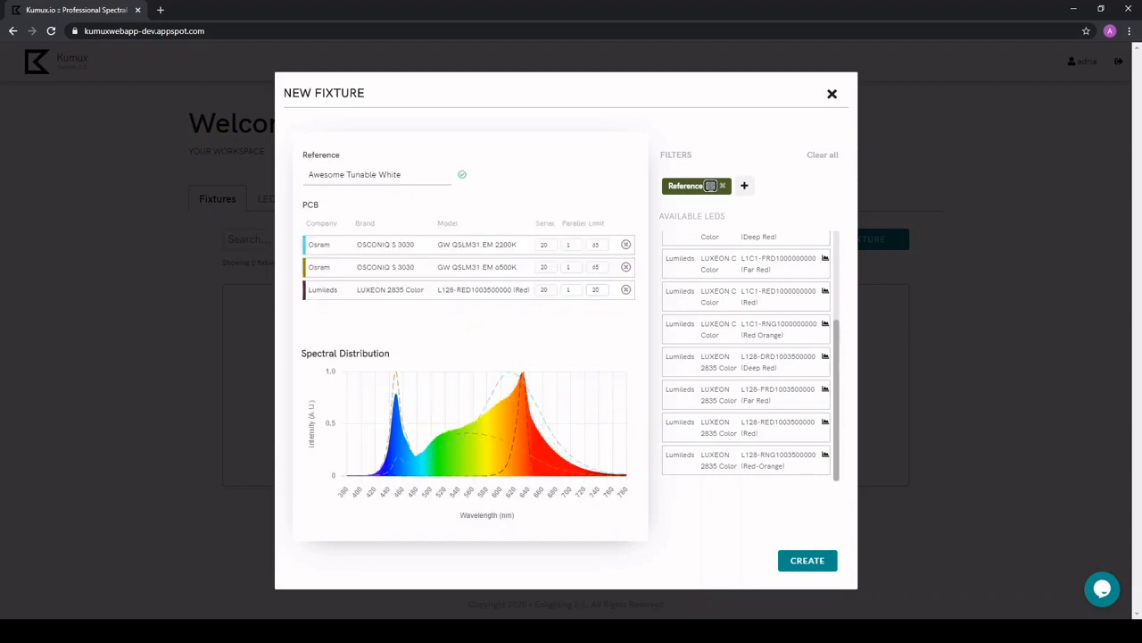
Change the LED reference filter to lime.
key(BackSpace)
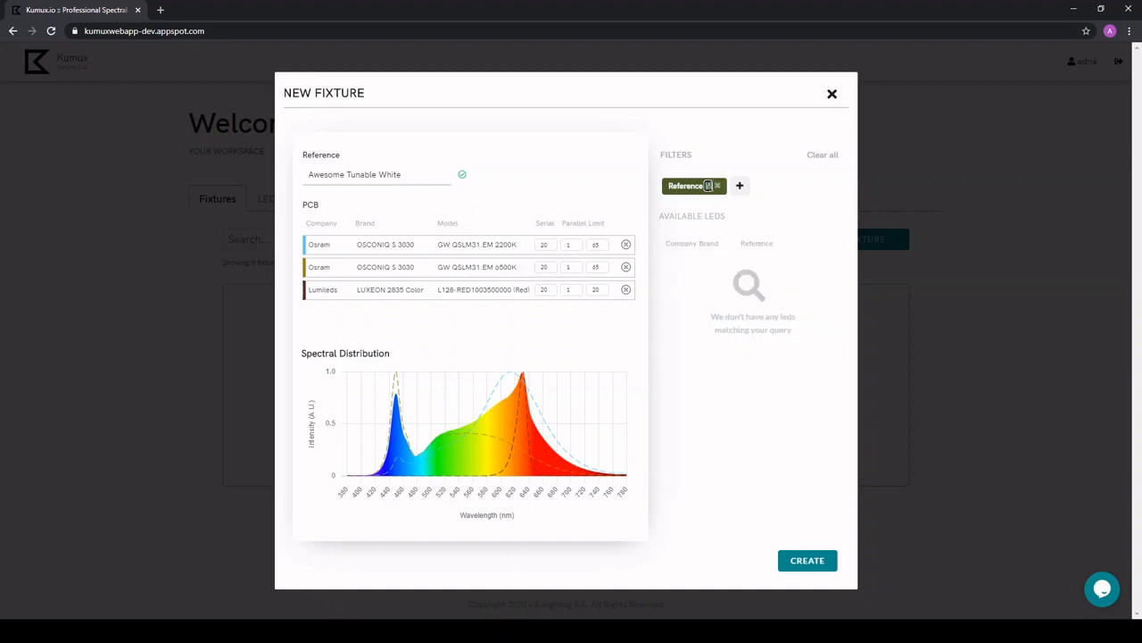
text(lime)
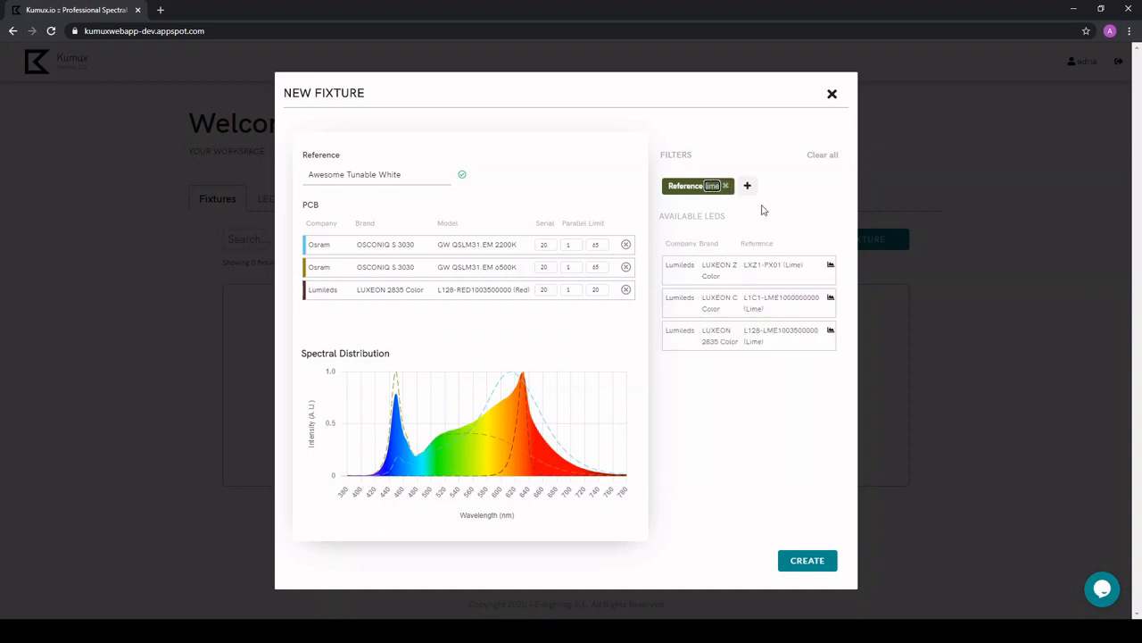
key(Return)
click(830, 332)
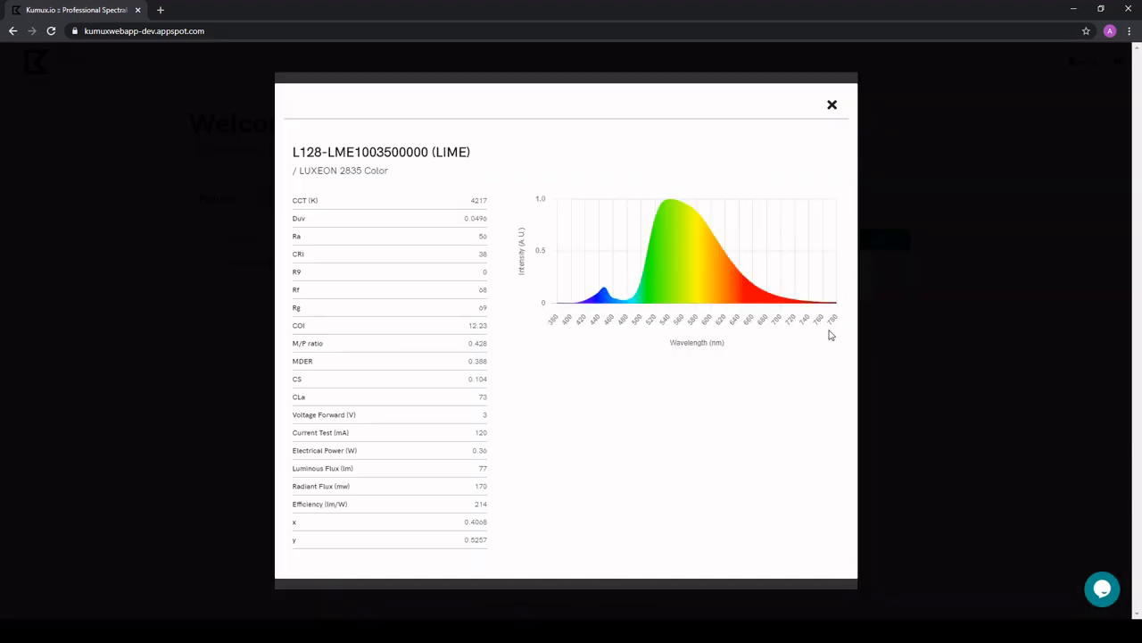
click(831, 107)
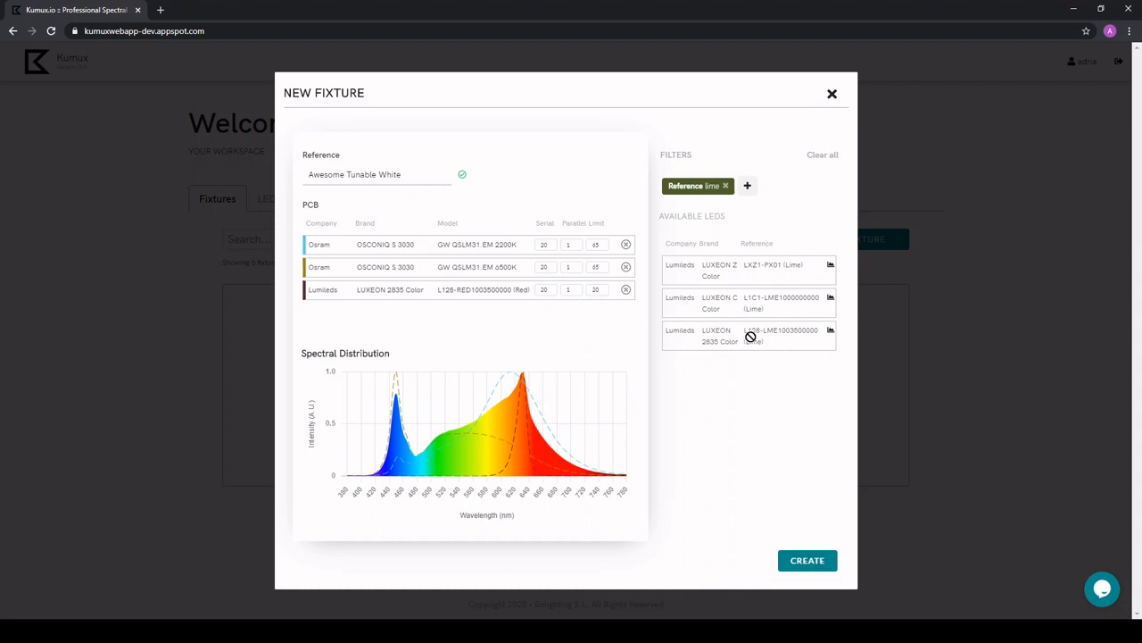
drag(566, 330, 563, 327)
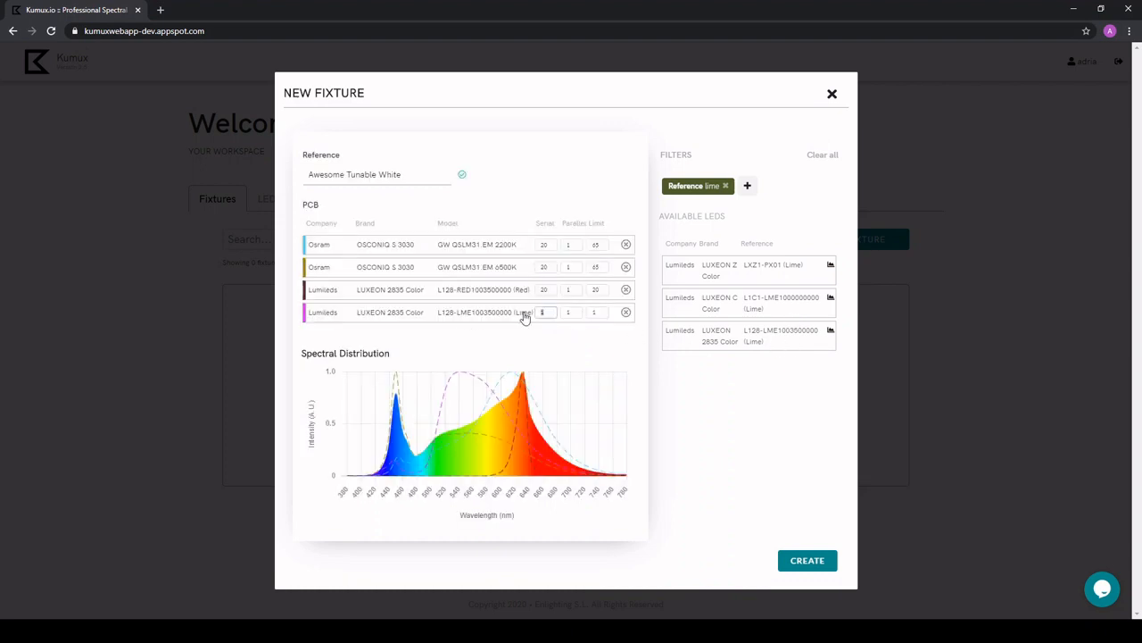
text(20)
click(602, 314)
text(65)
Change the LED reference filter to blue.
click(575, 346)
text(blue)
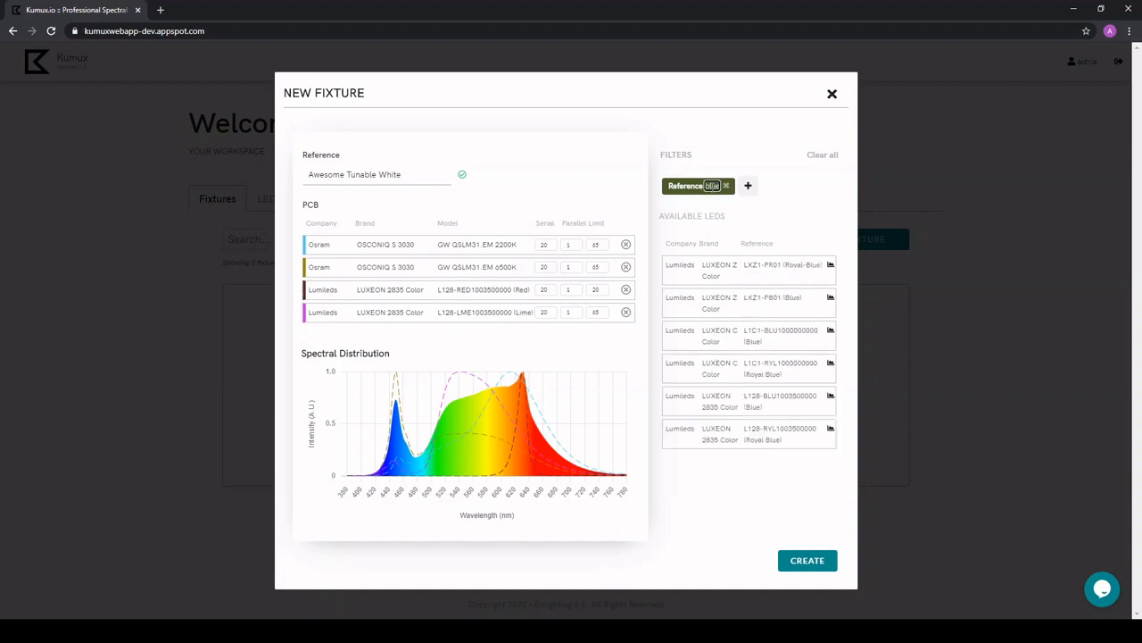
click(806, 190)
click(830, 397)
click(832, 168)
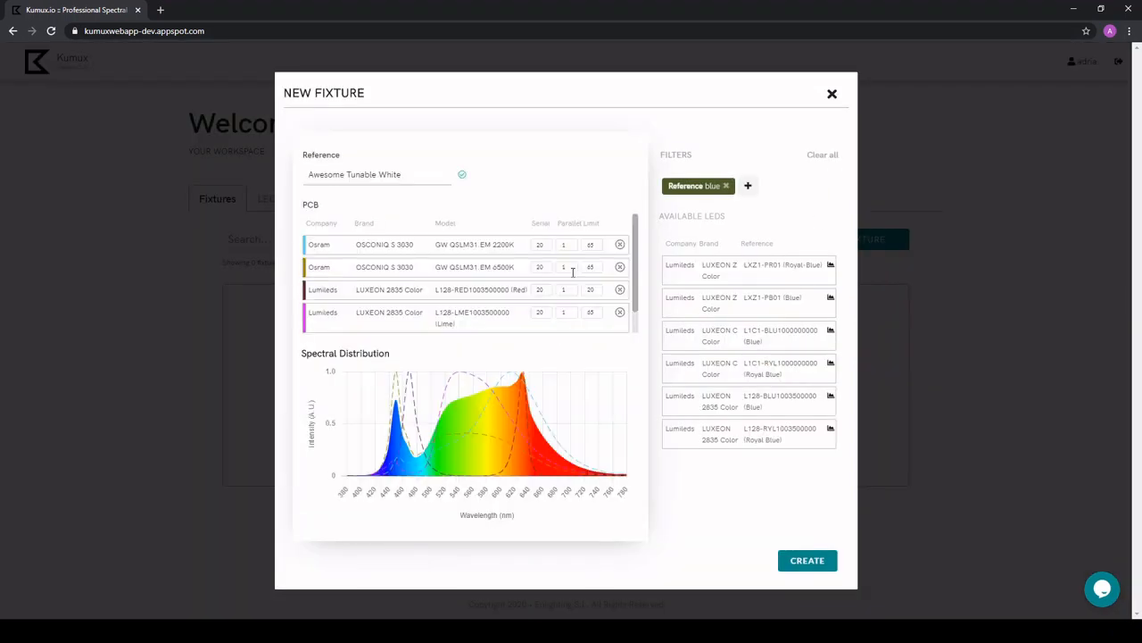
text(20)
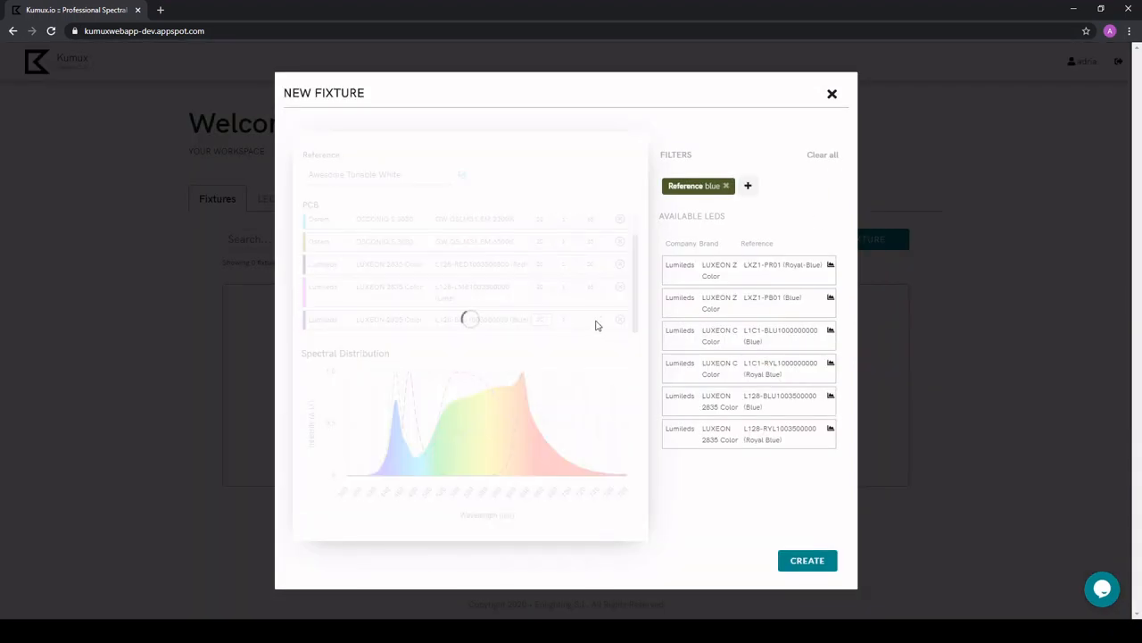
drag(596, 320, 559, 318)
text(20)
click(790, 567)
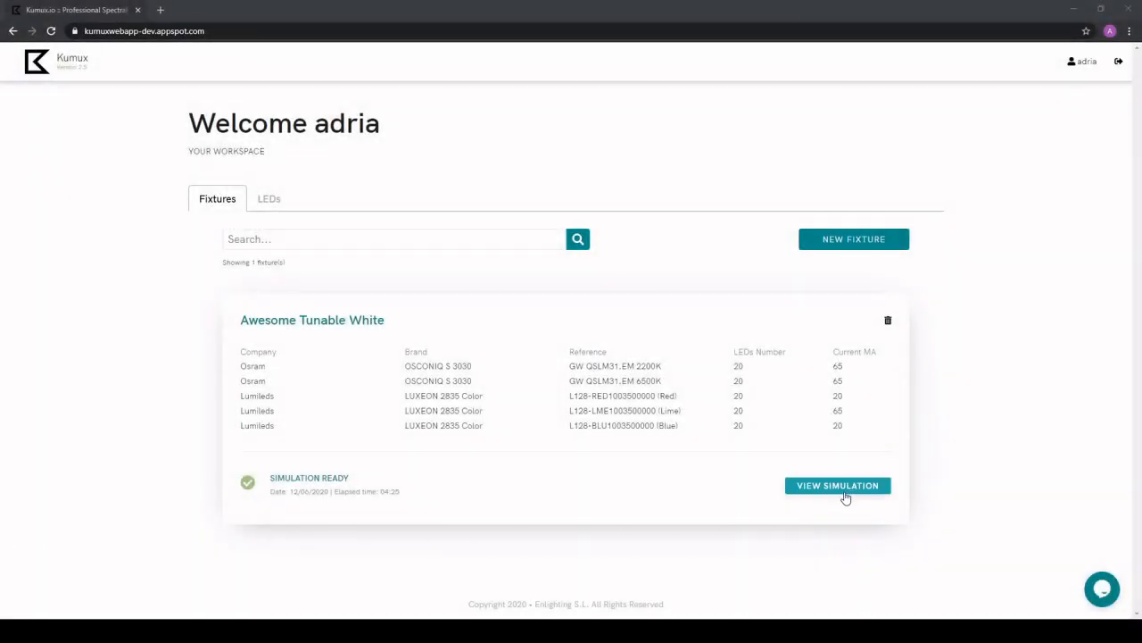
Open the Awesome Tunable White simulation and examine its PCB LEDs, saved scenes and scene creator charts and value ranges.
click(845, 496)
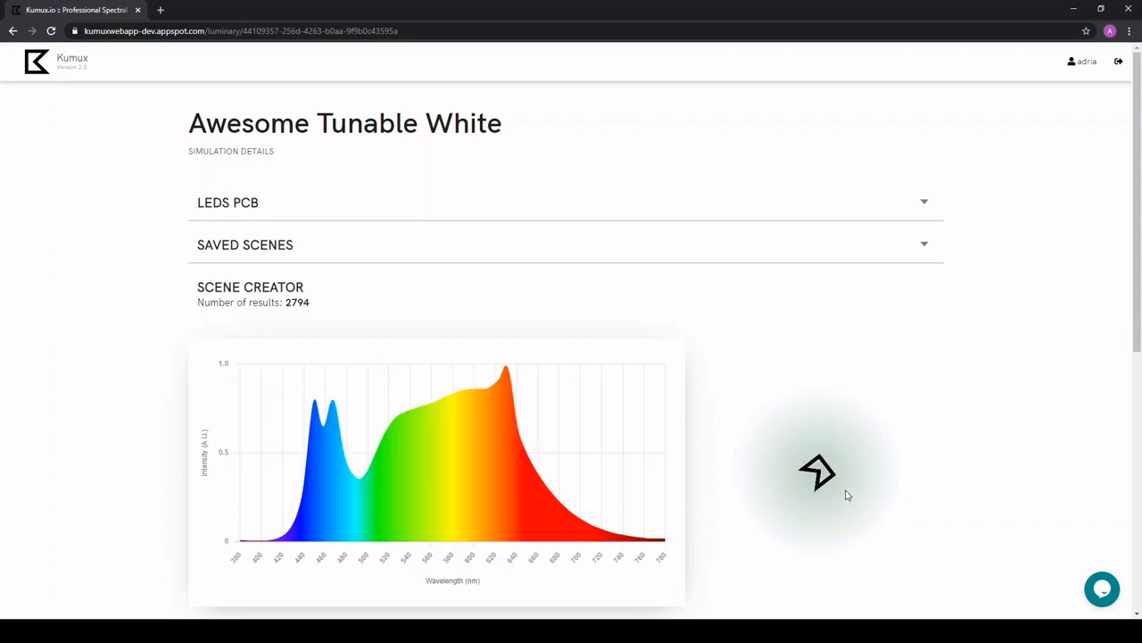
click(880, 212)
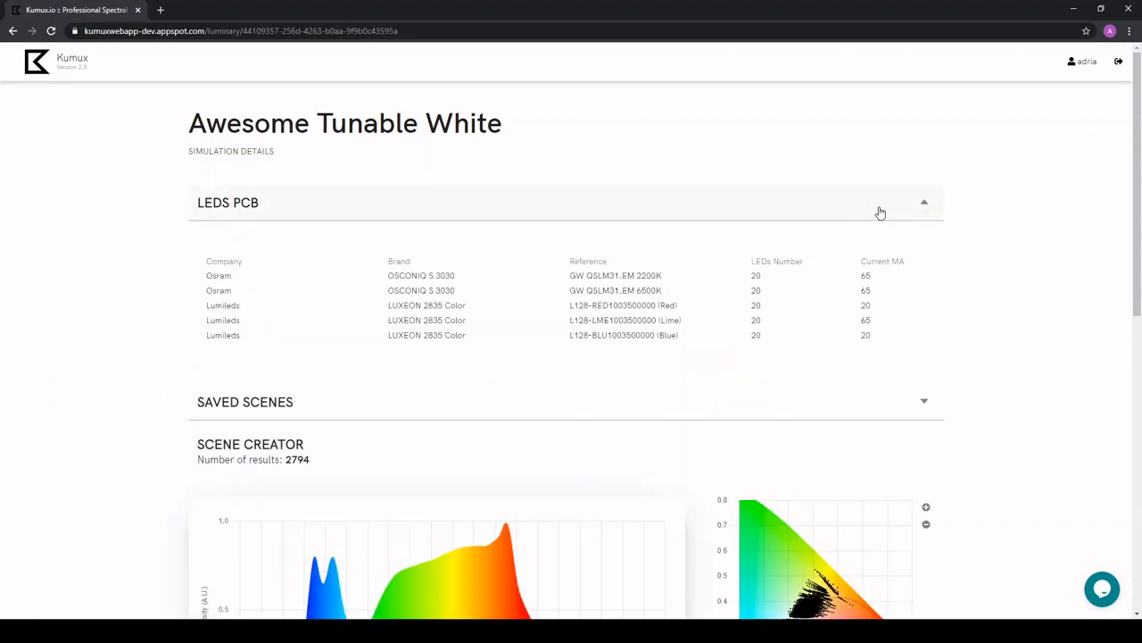
click(880, 211)
click(890, 247)
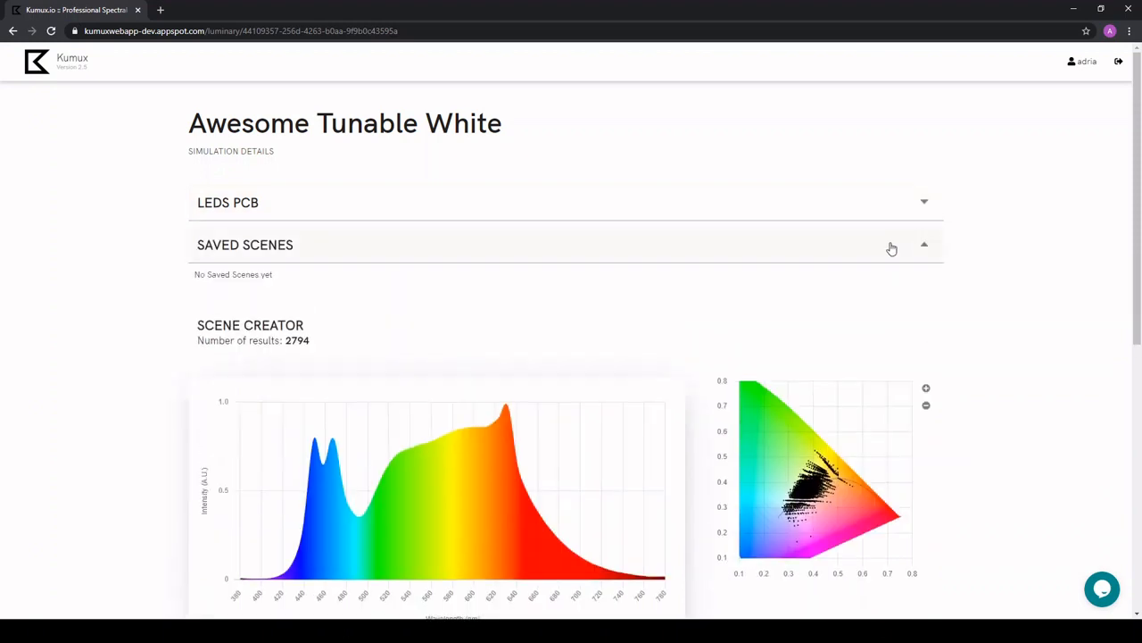
click(891, 247)
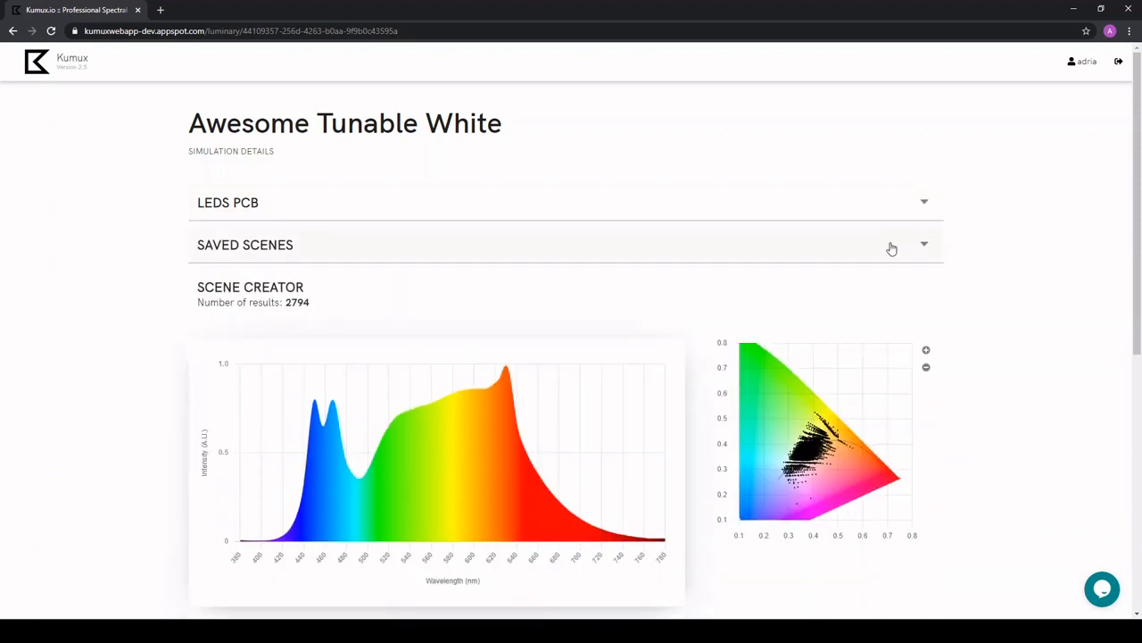
scroll(987, 255, down, 1)
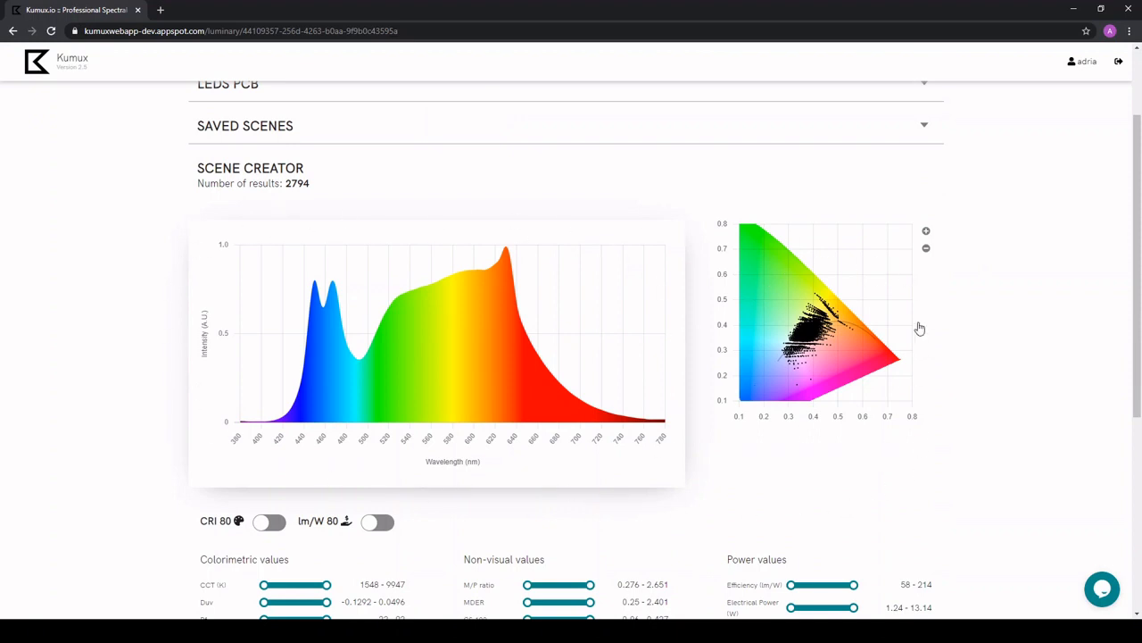
scroll(942, 439, down, 2)
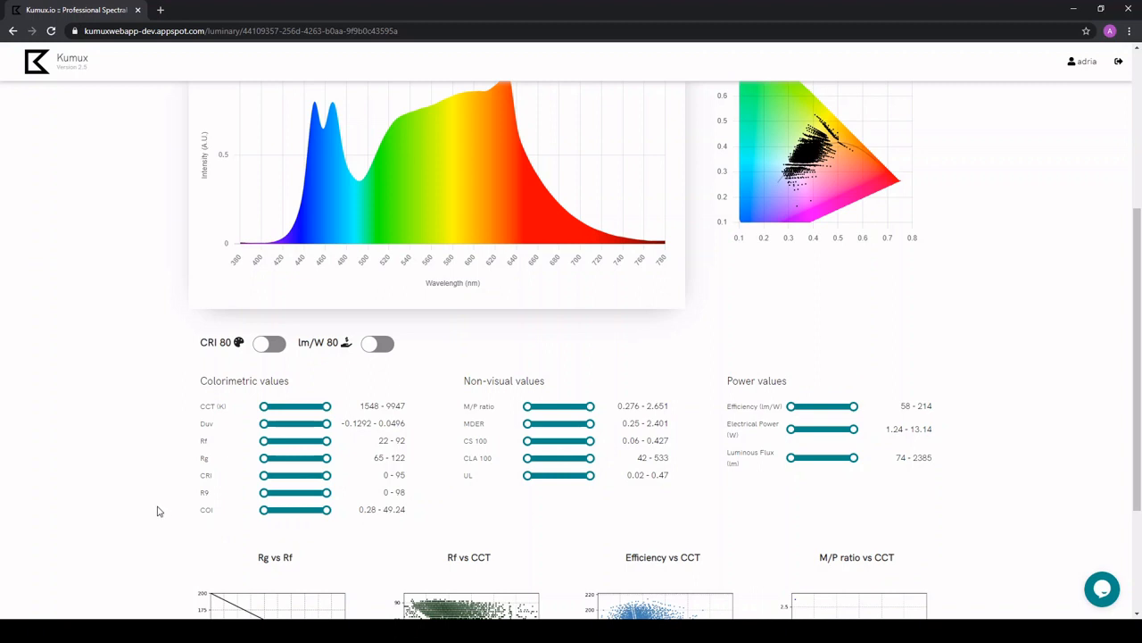
Restrict the scene creator's CCT range to 3500–4000 K.
scroll(158, 511, down, 2)
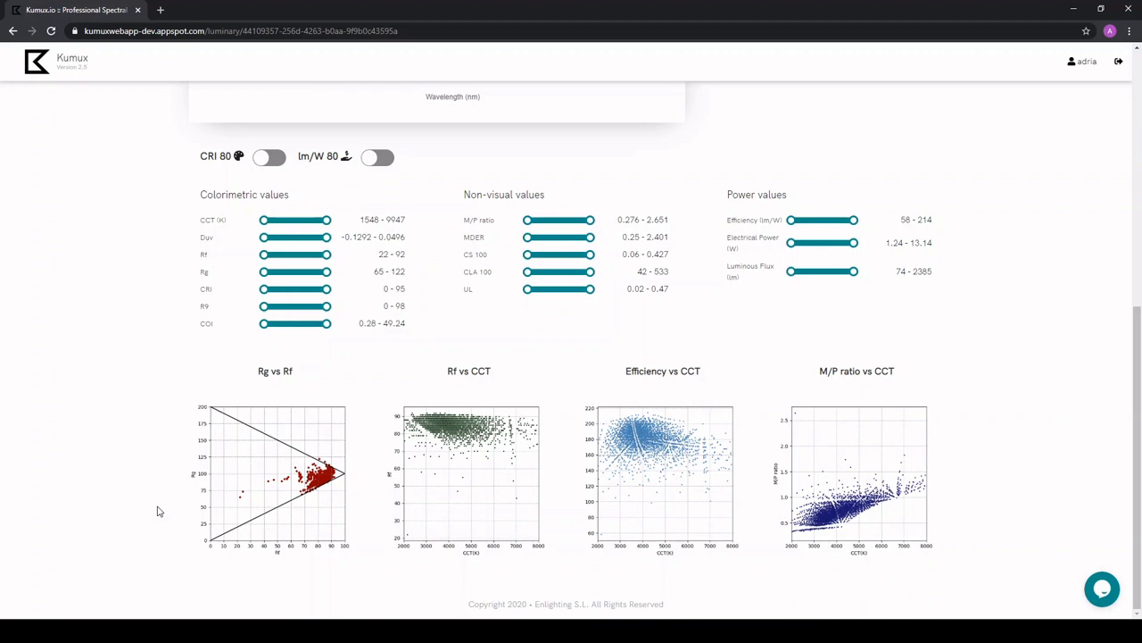
scroll(158, 510, up, 3)
scroll(158, 510, down, 1)
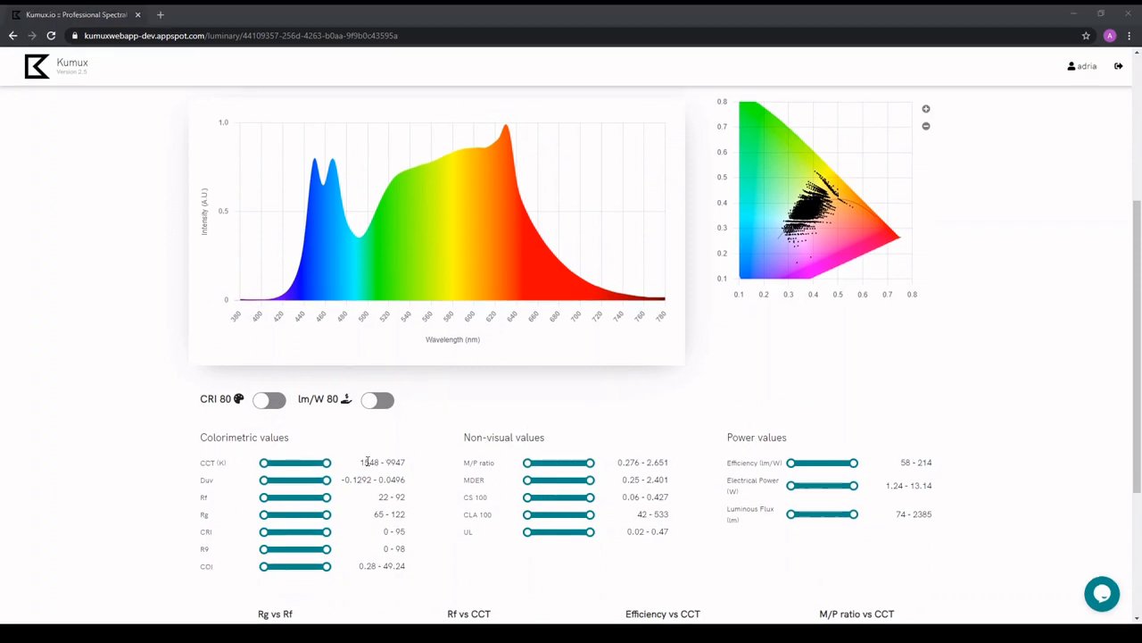
click(368, 459)
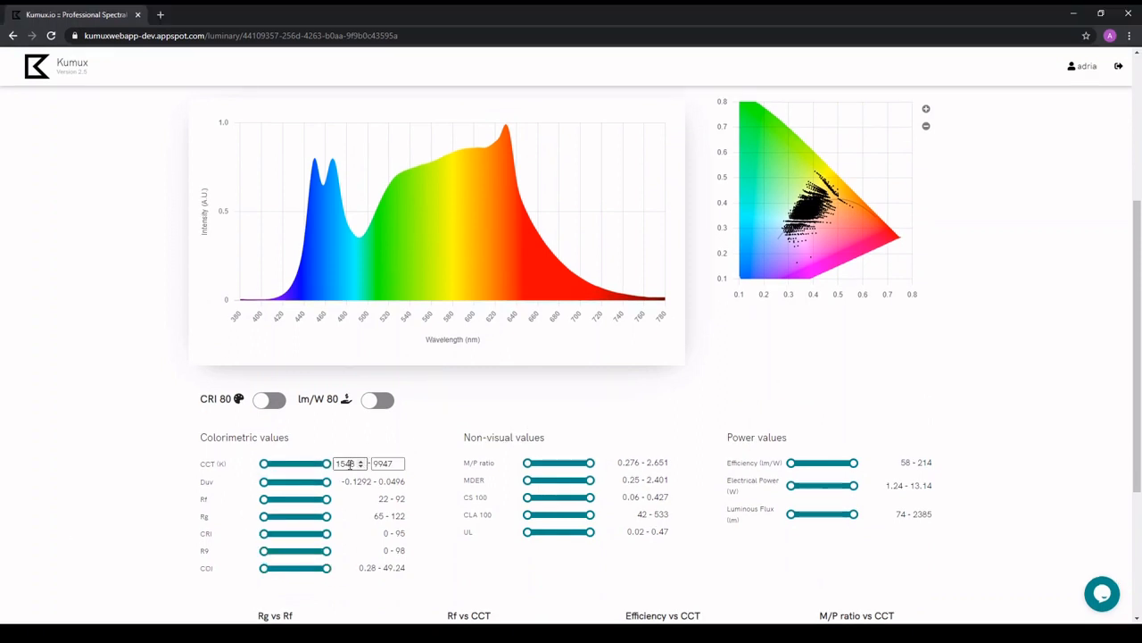
double_click(350, 460)
text(3500)
key(Return)
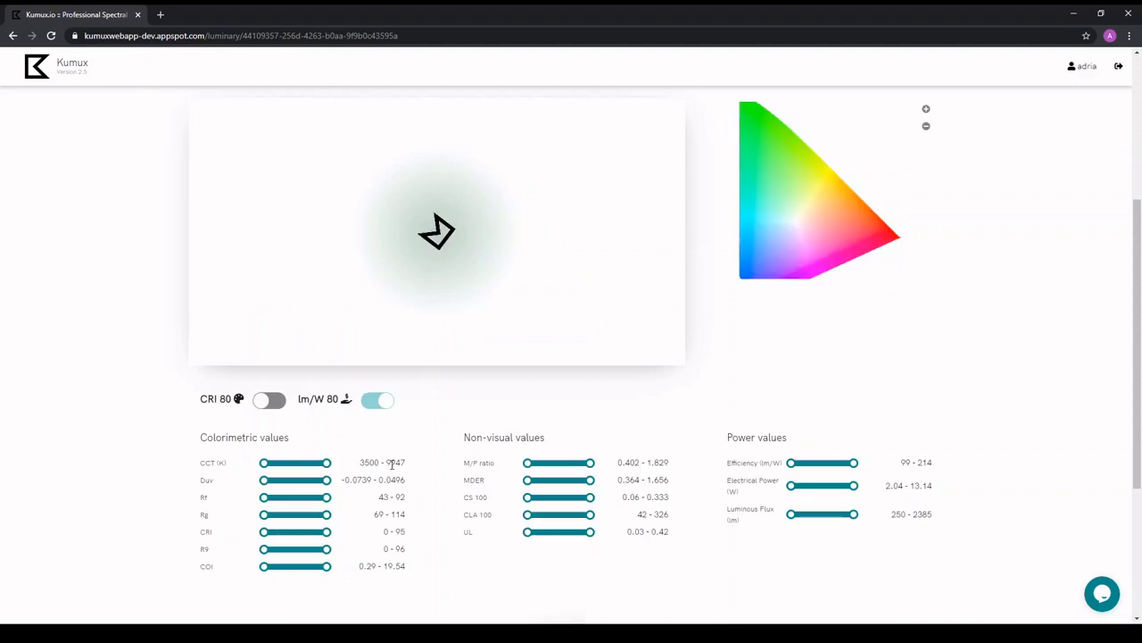
click(390, 464)
double_click(385, 464)
text(4500)
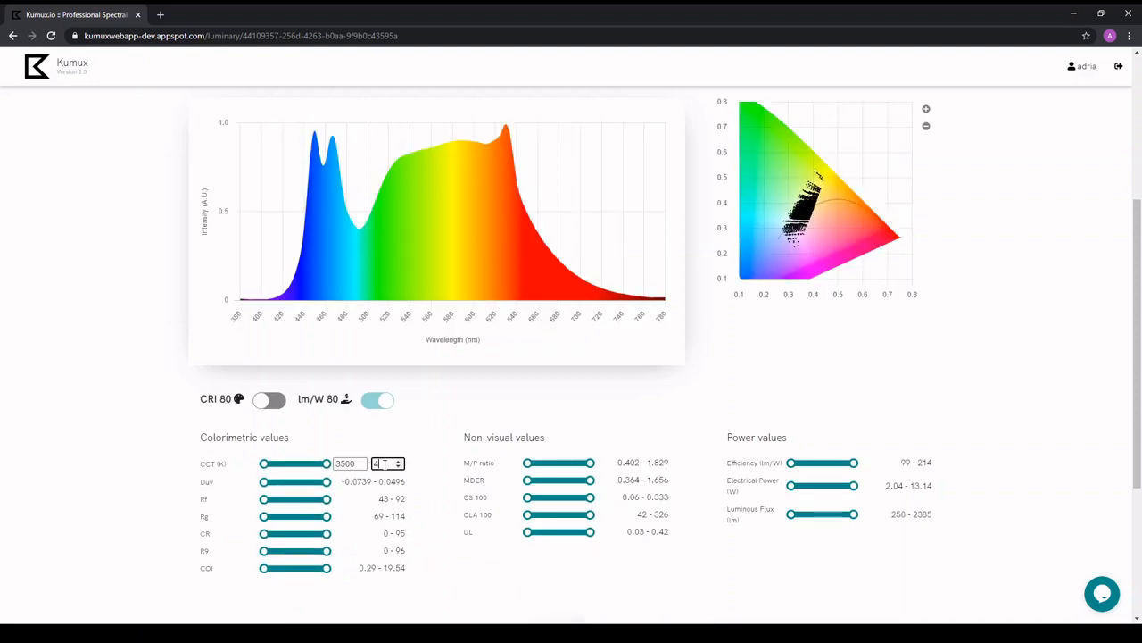
click(454, 540)
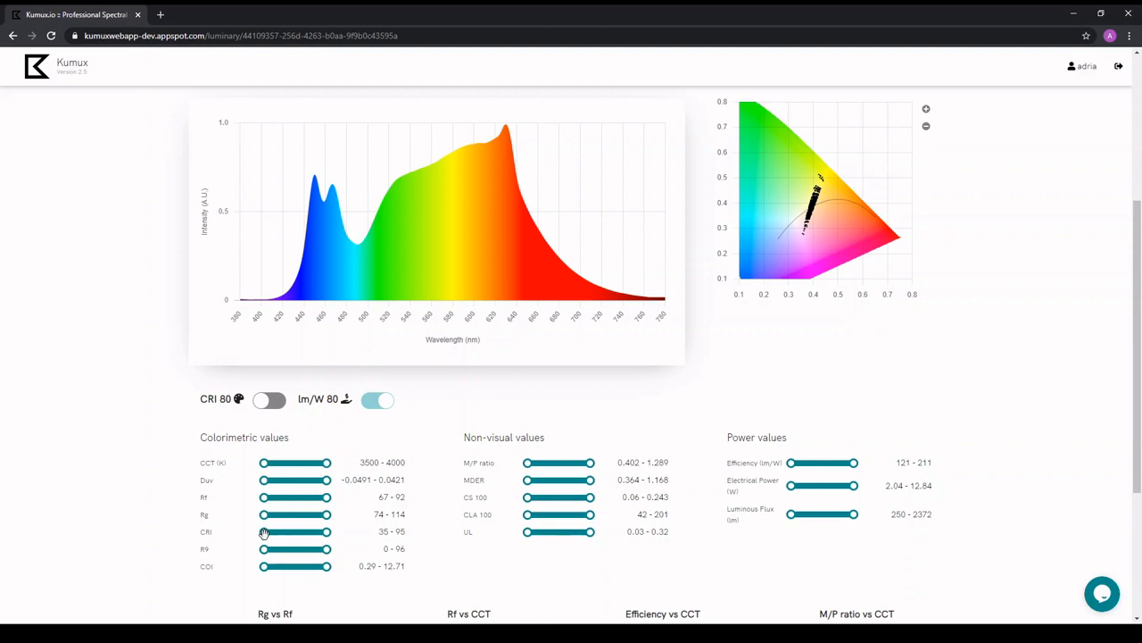
Raise the minimum CRI to 95 and the minimum R9 to 96, the highest values available in the filtered results.
drag(265, 533, 375, 534)
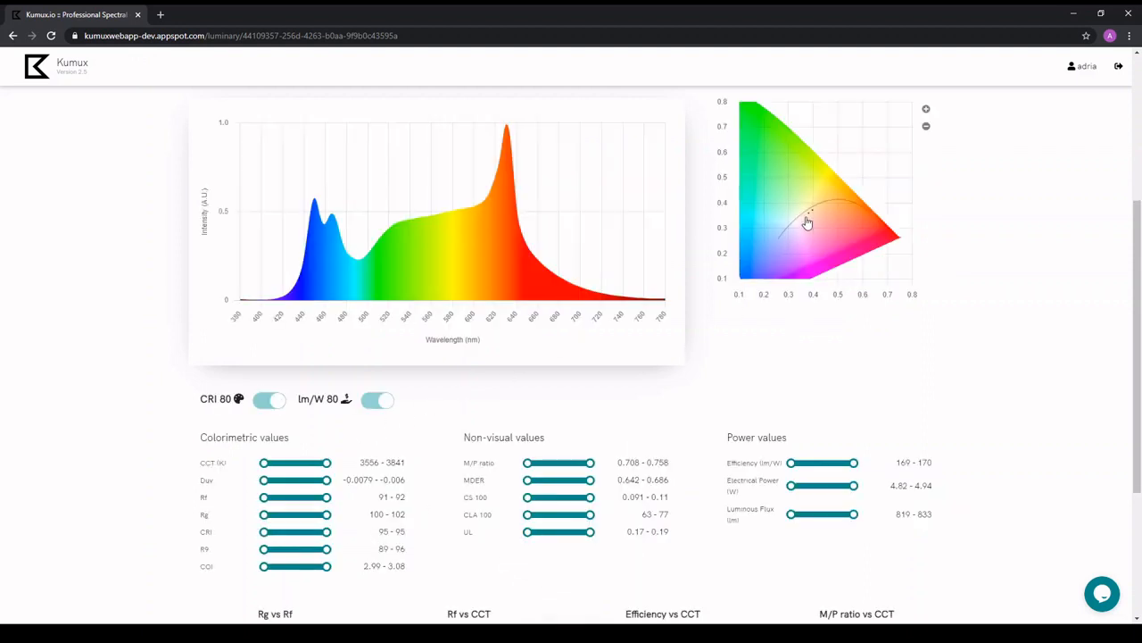
mouse_move(810, 215)
drag(263, 549, 356, 552)
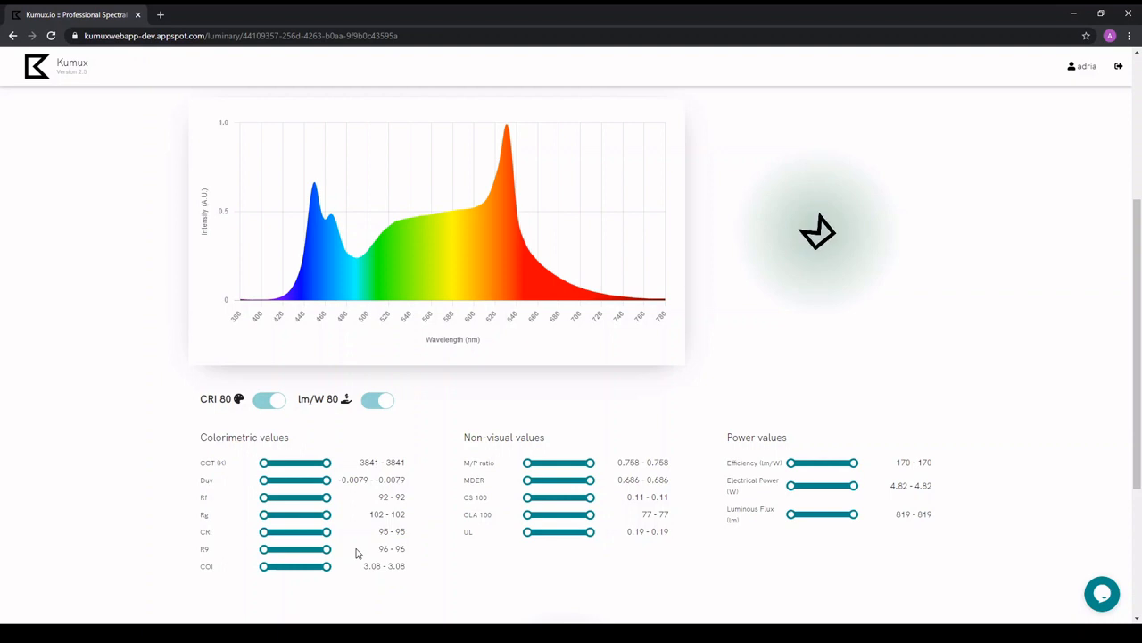
Create a scene named High CRI from the filtered result.
scroll(652, 526, up, 3)
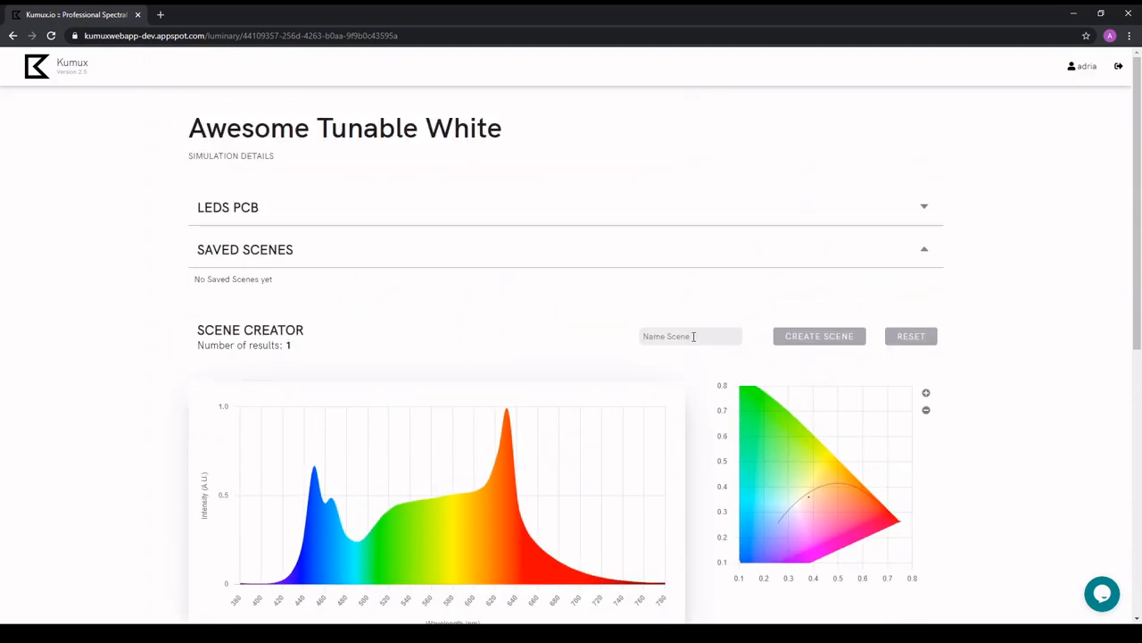
click(693, 337)
text(High CRI)
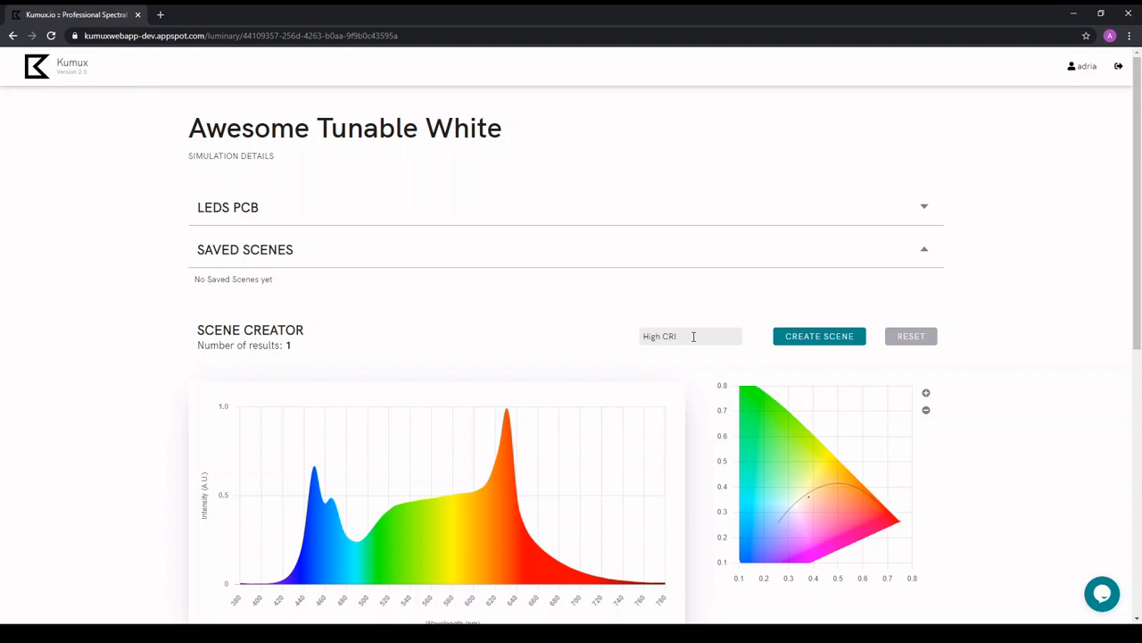
click(808, 336)
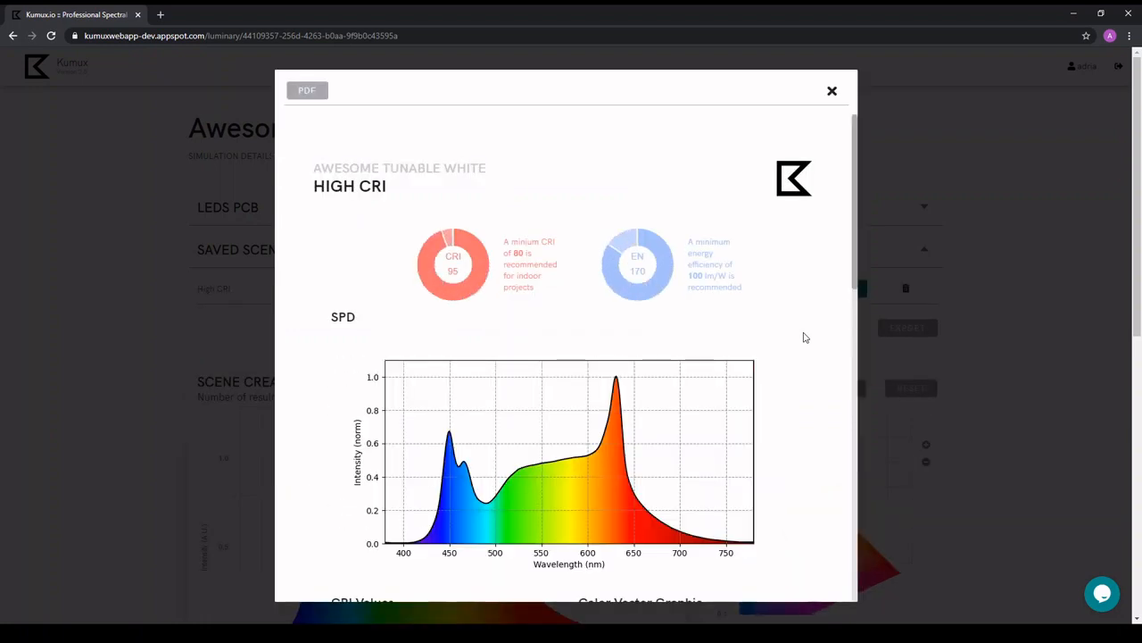
Review the High CRI scene report's SPD, CRI, color vector, CIE 1931 and fidelity charts and value tables, and close it.
scroll(804, 338, down, 5)
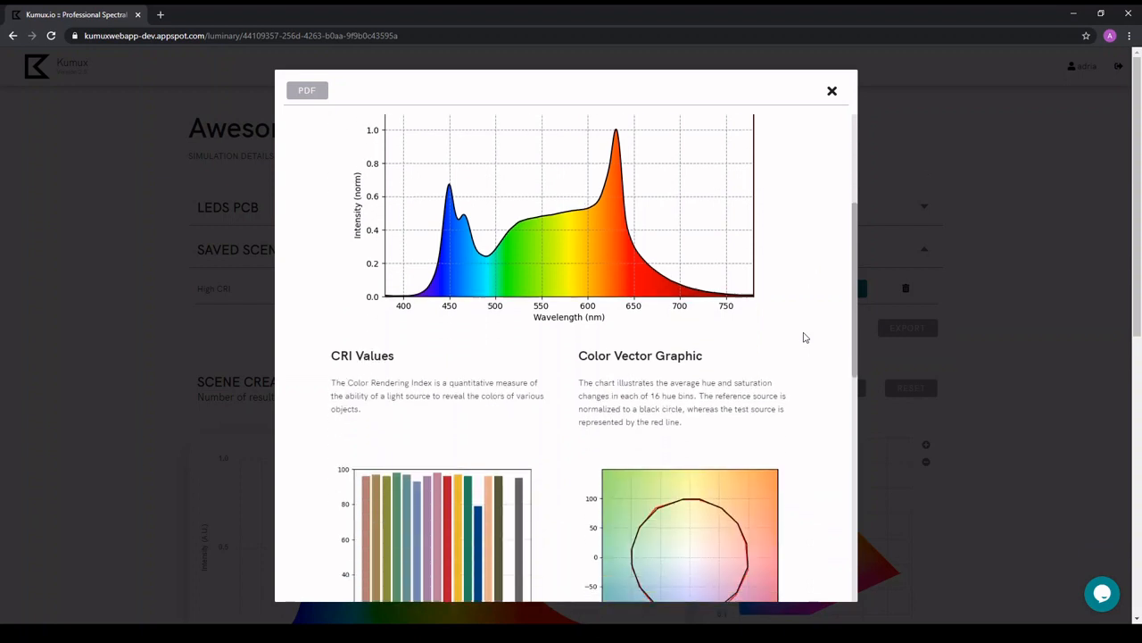
scroll(804, 337, down, 4)
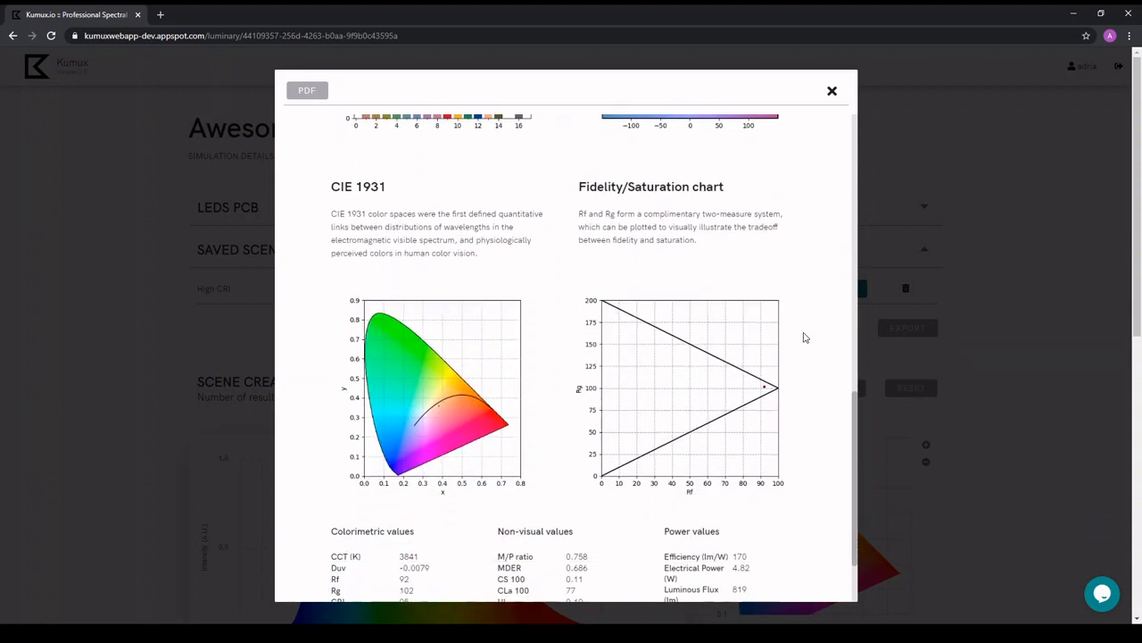
scroll(805, 338, down, 1)
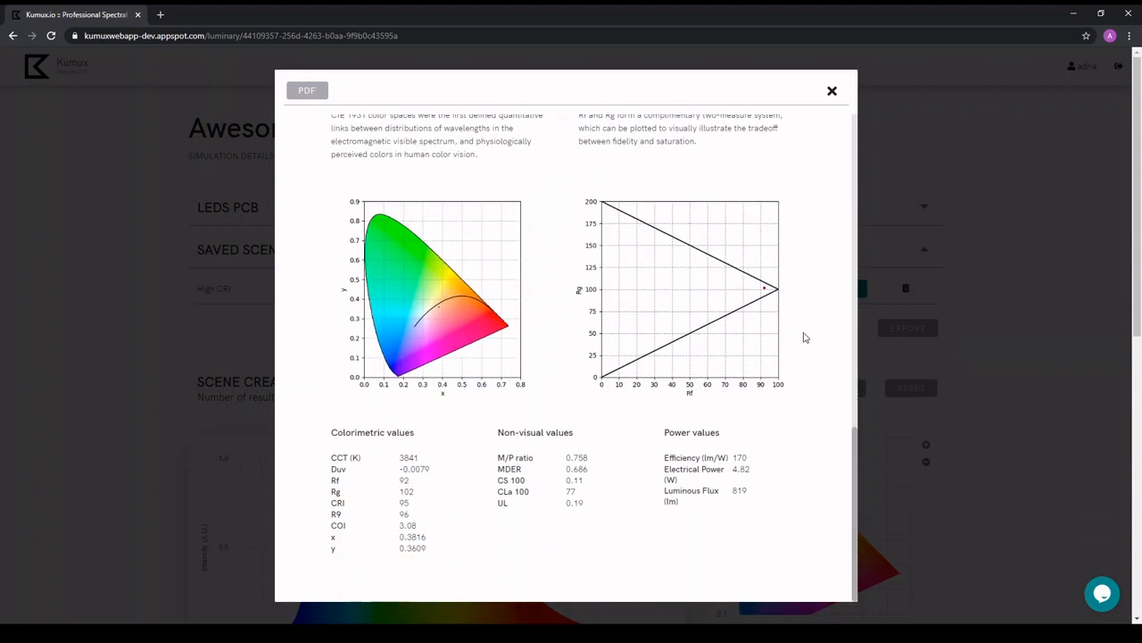
click(832, 93)
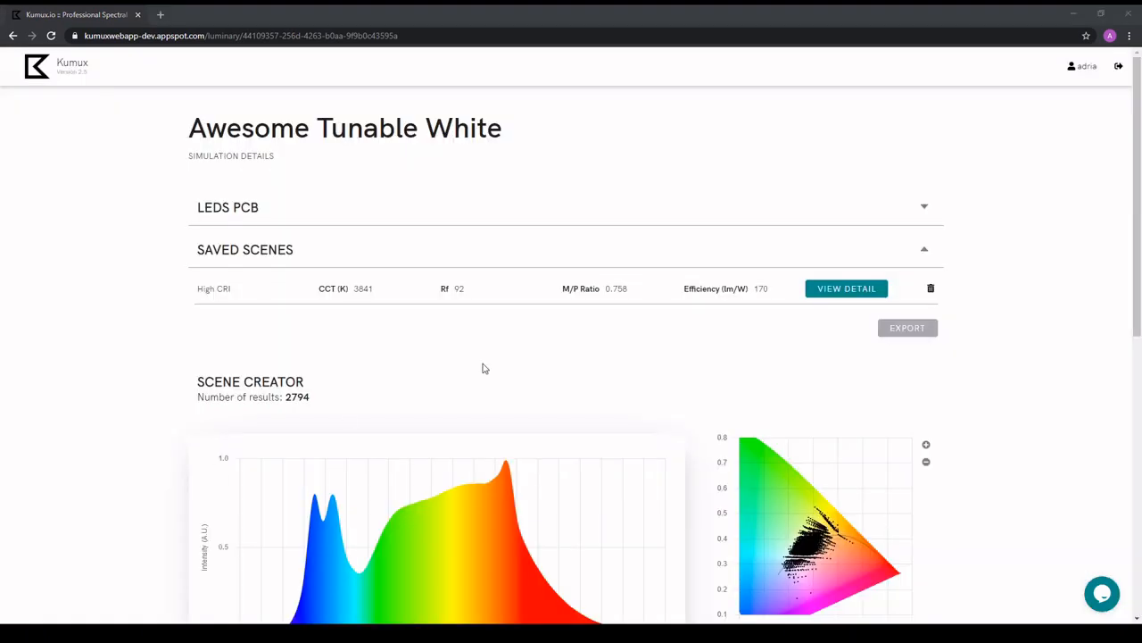
Set the minimum MDER in the non-visual values to 1.
scroll(483, 367, down, 4)
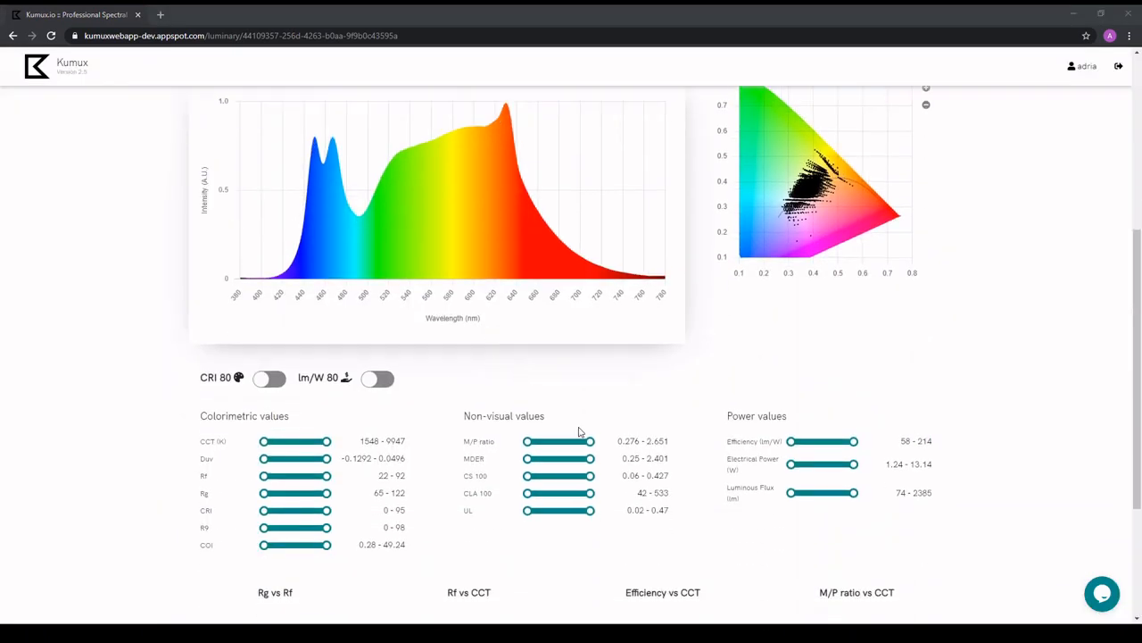
click(619, 459)
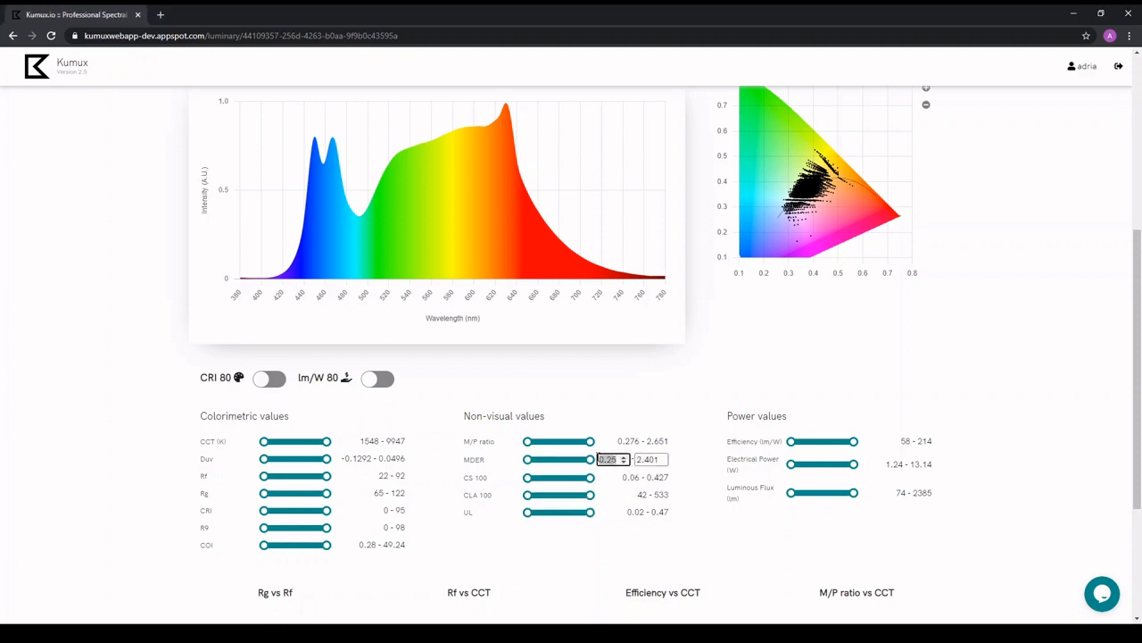
text(1)
key(Return)
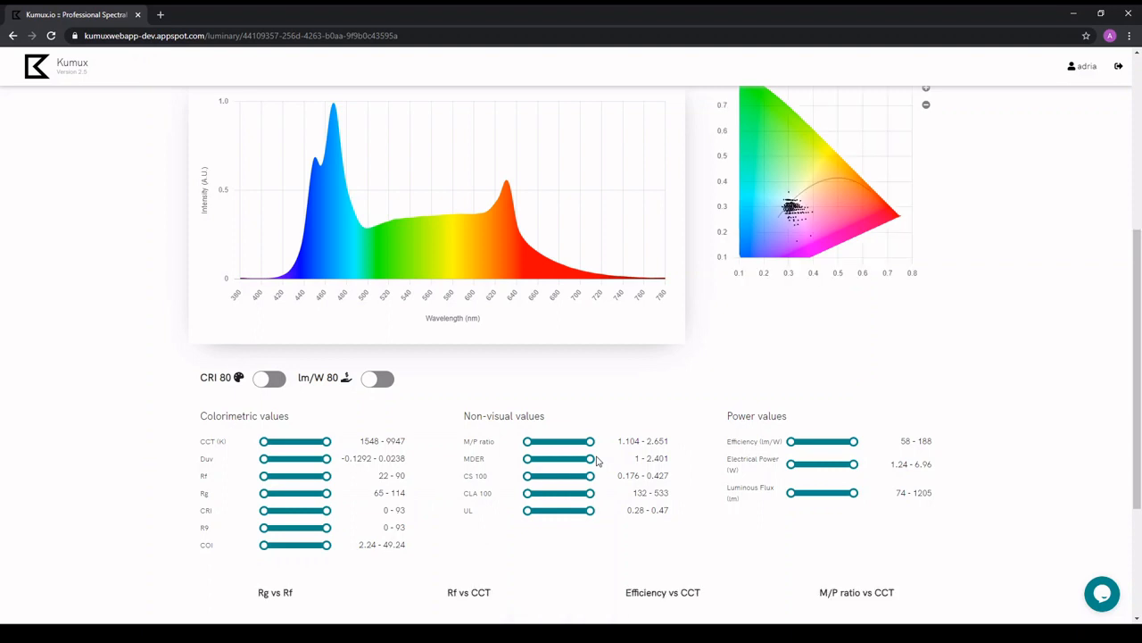
Set the minimum CRI to 90 and lower the maximum CCT to 6422 K.
click(386, 511)
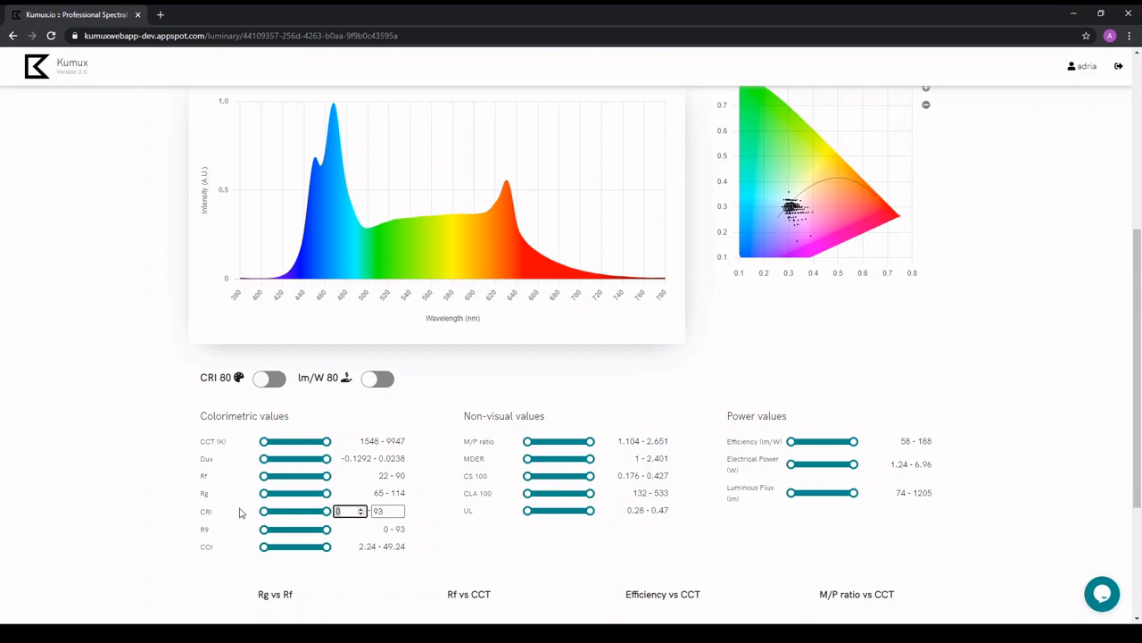
key(Return)
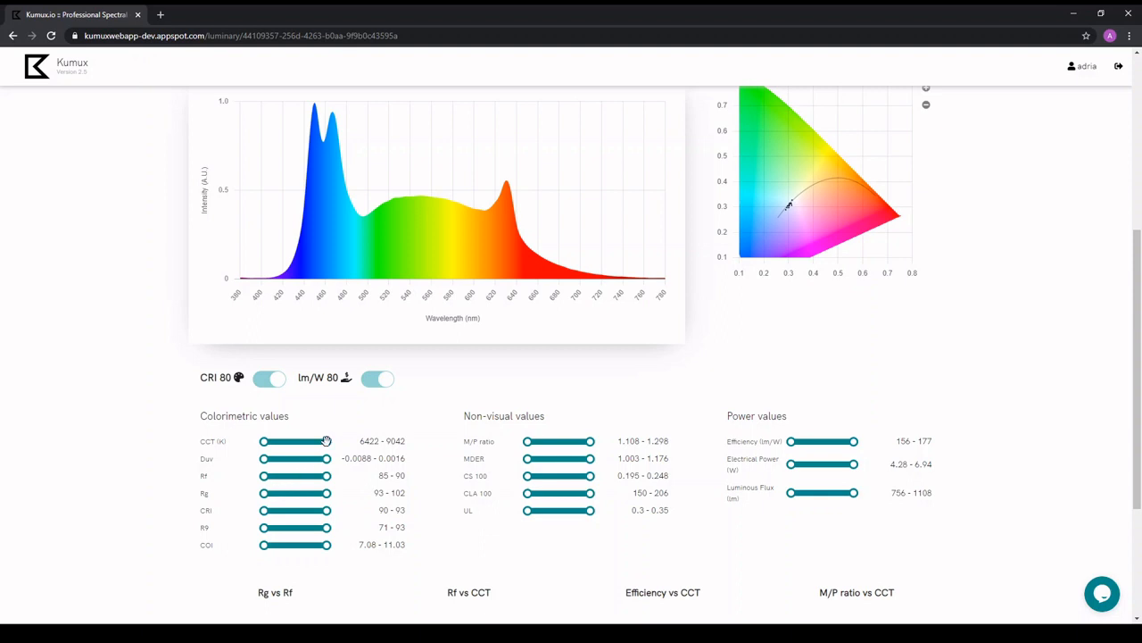
drag(327, 441, 248, 443)
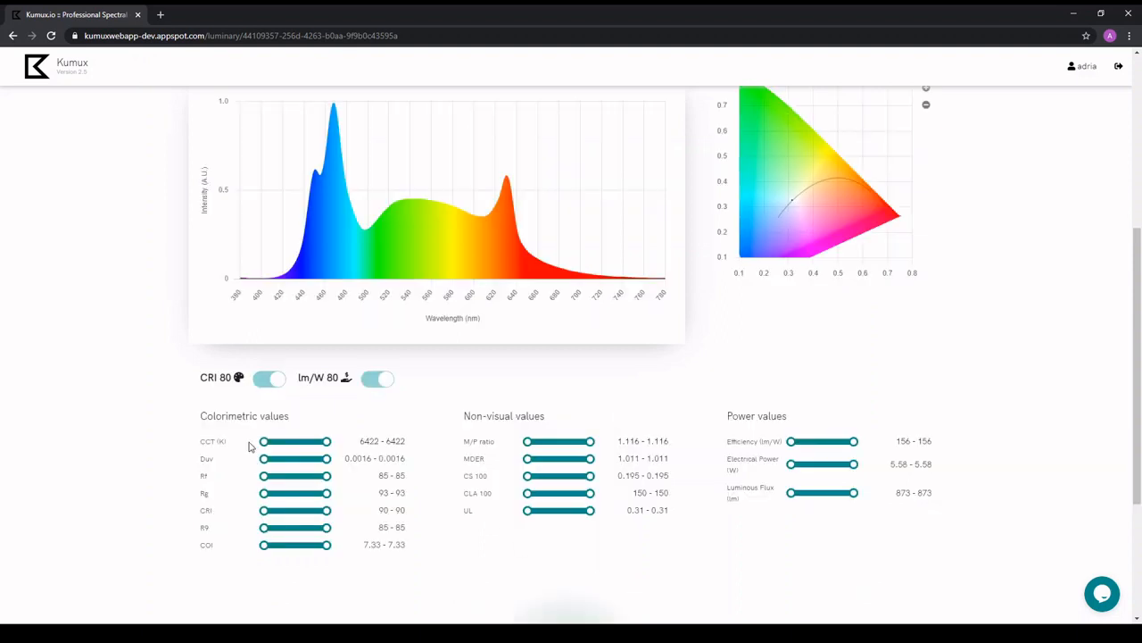
Create a scene named Daylight from the filtered result.
scroll(250, 446, up, 3)
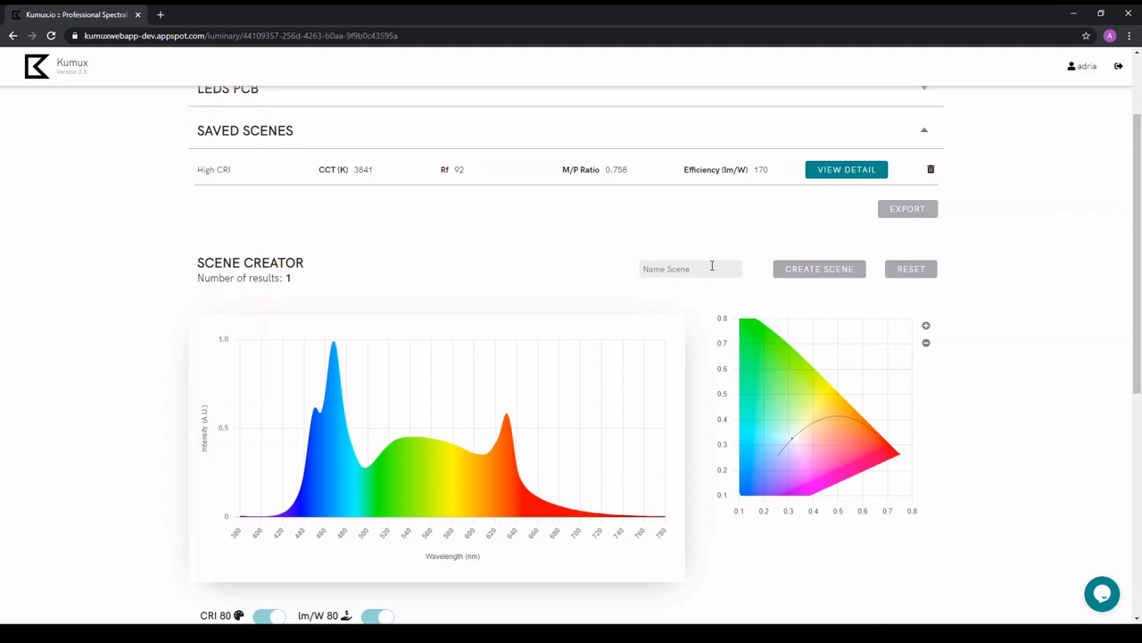
click(711, 265)
text(Daylight)
click(791, 268)
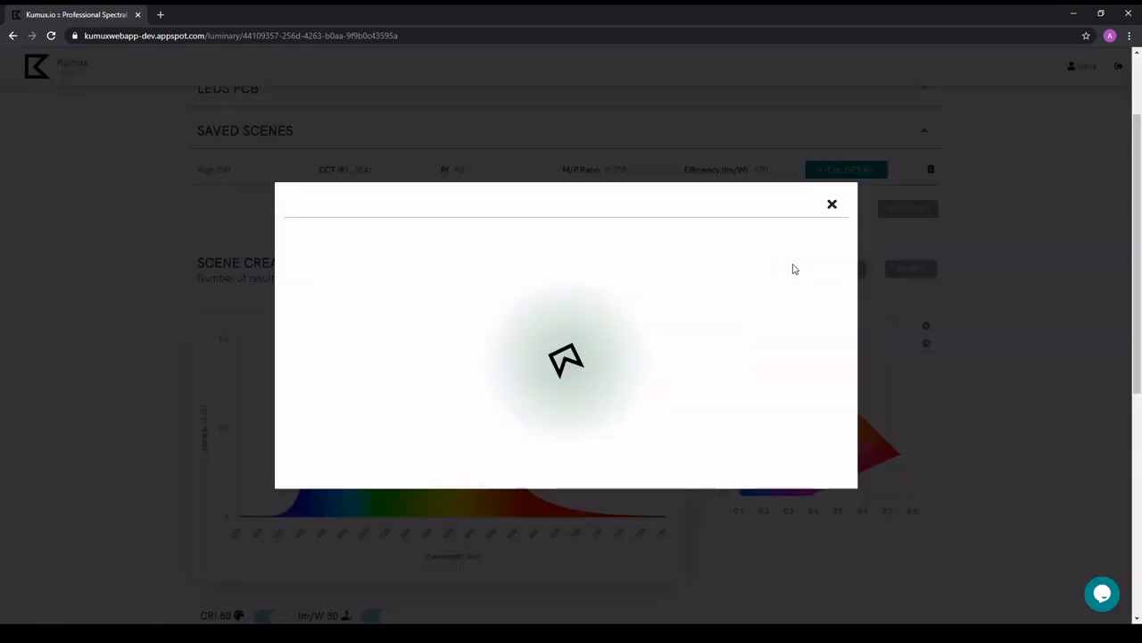
Review the Daylight scene report's charts and colorimetric, non-visual and power values, and close it.
scroll(794, 269, down, 6)
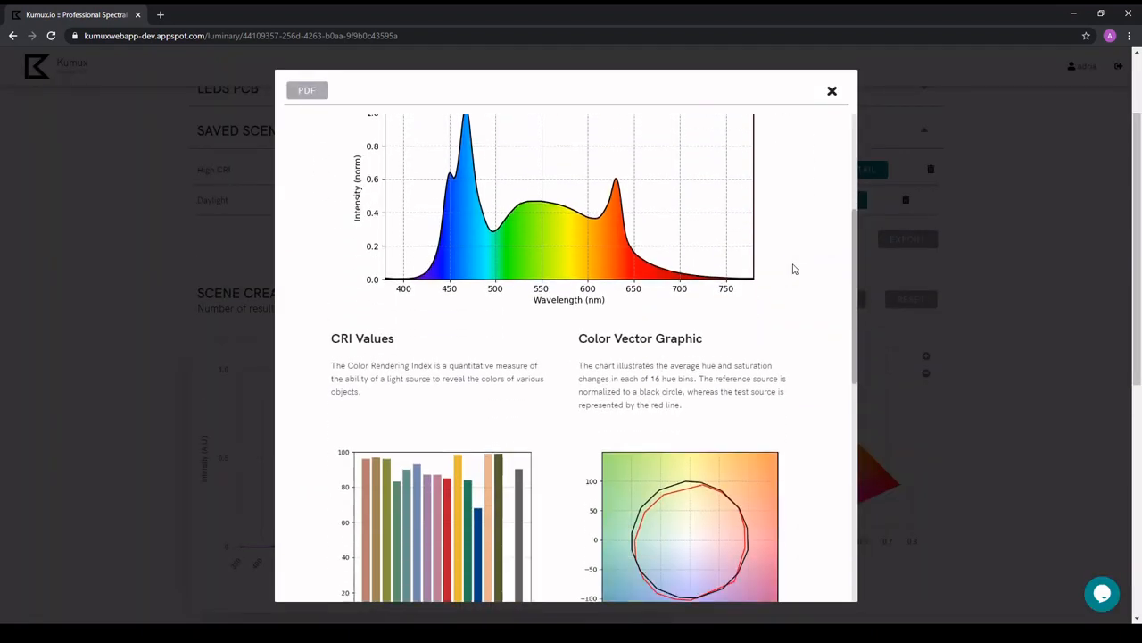
scroll(794, 269, down, 4)
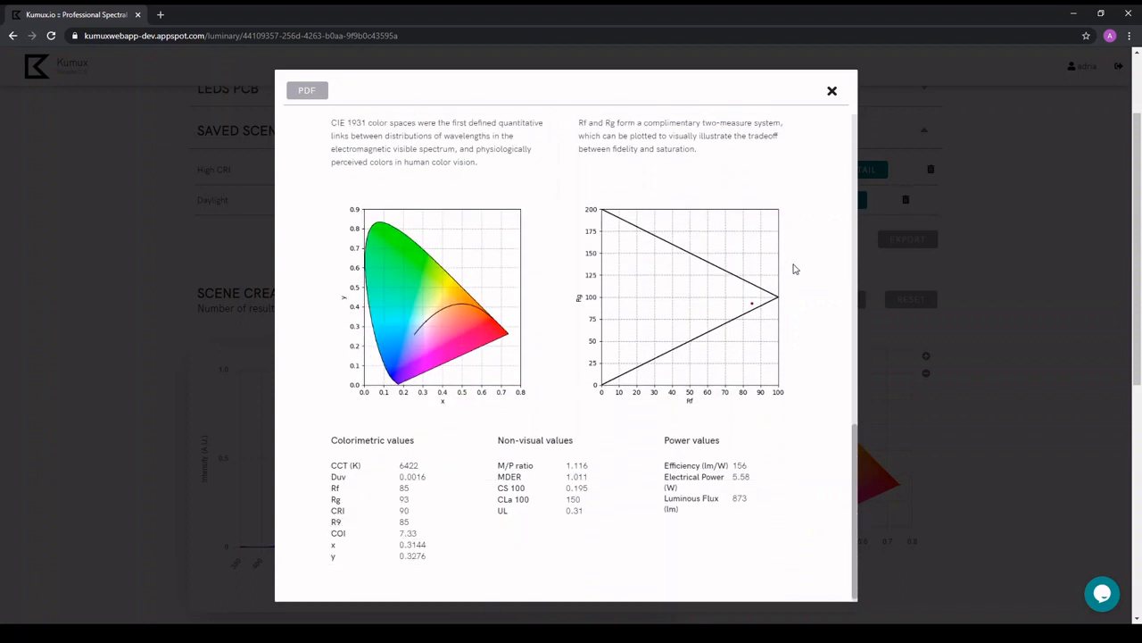
click(832, 91)
Set the minimum efficiency to 150 lm/W and turn on the CRI 80 filter.
scroll(826, 508, down, 3)
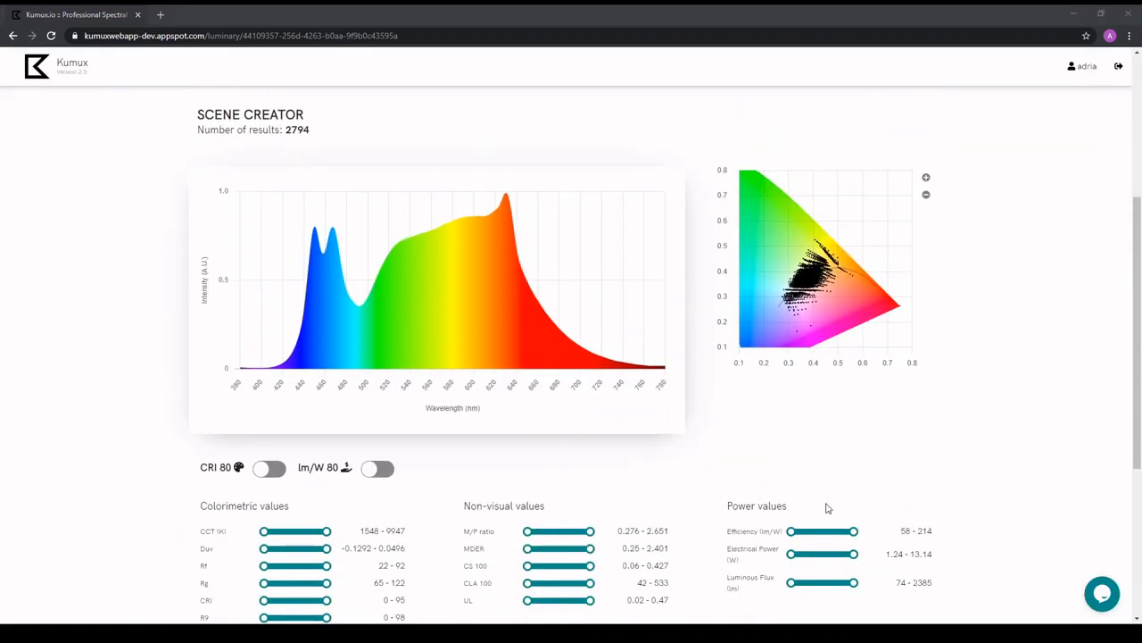
click(906, 474)
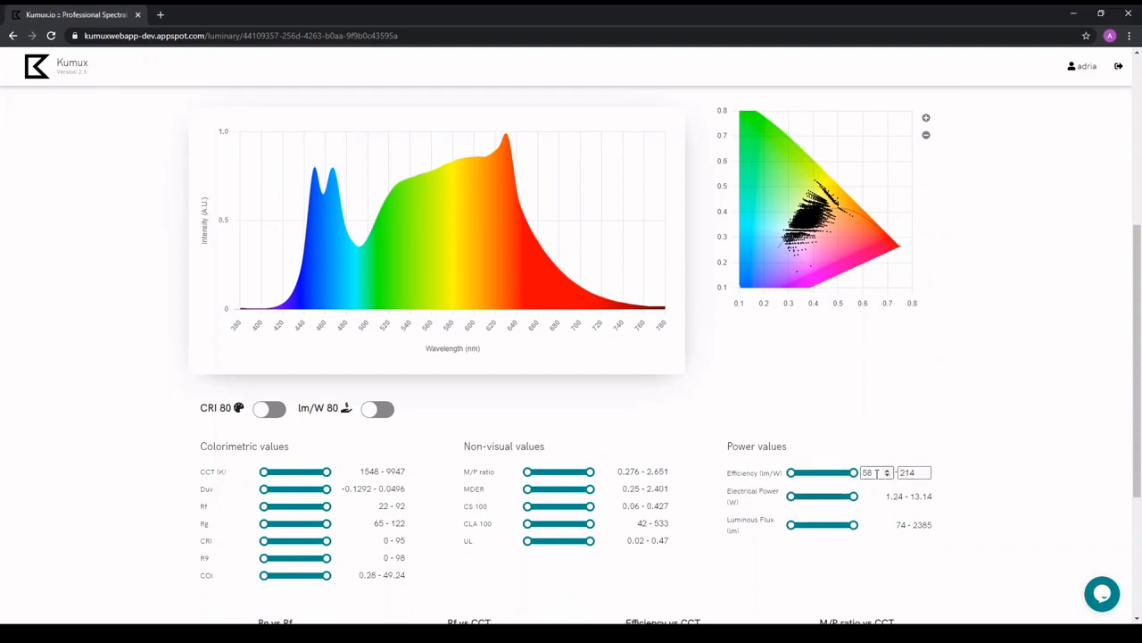
text(150)
key(Return)
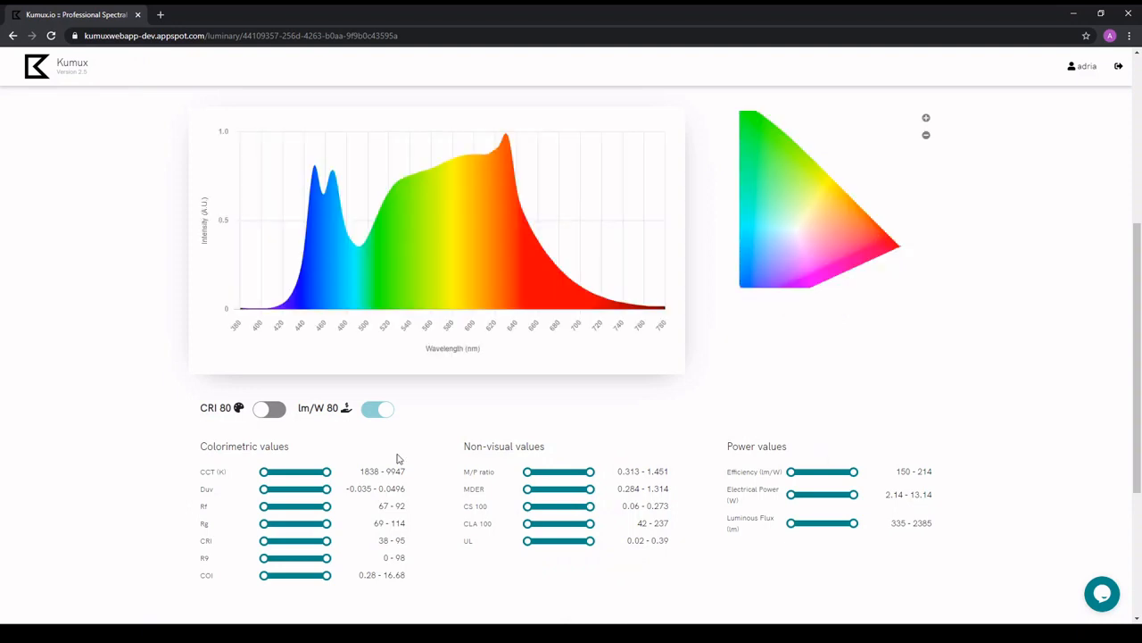
click(263, 408)
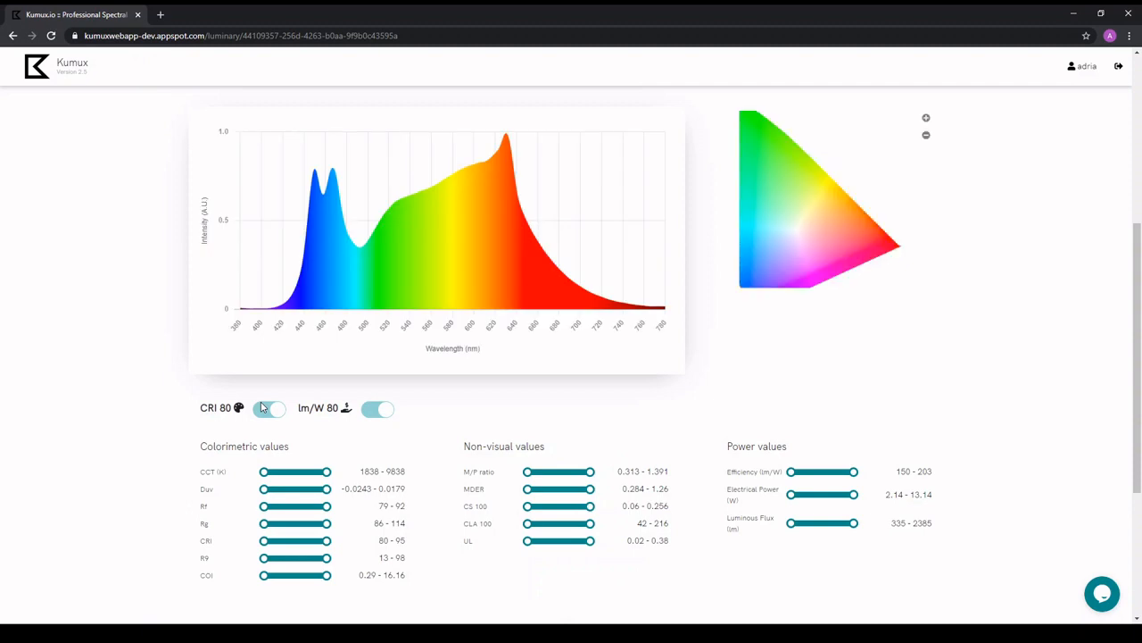
Set the minimum CCT to about 2700 K and lower the maximum M/P ratio to its minimum, 0.357.
click(367, 472)
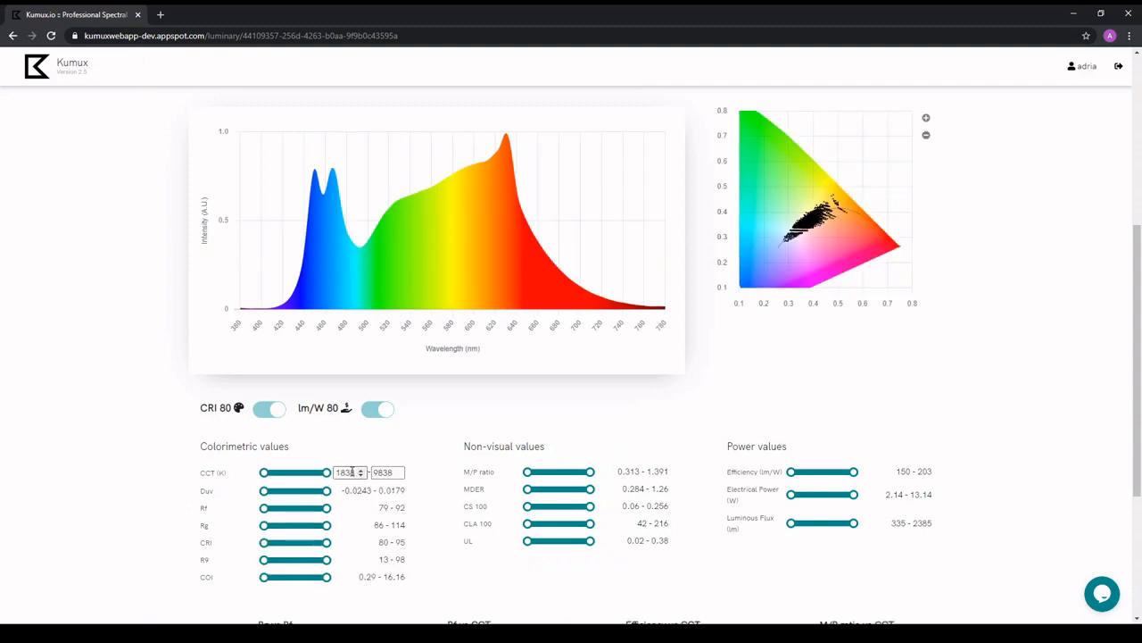
drag(353, 471, 325, 471)
text(2703)
key(Return)
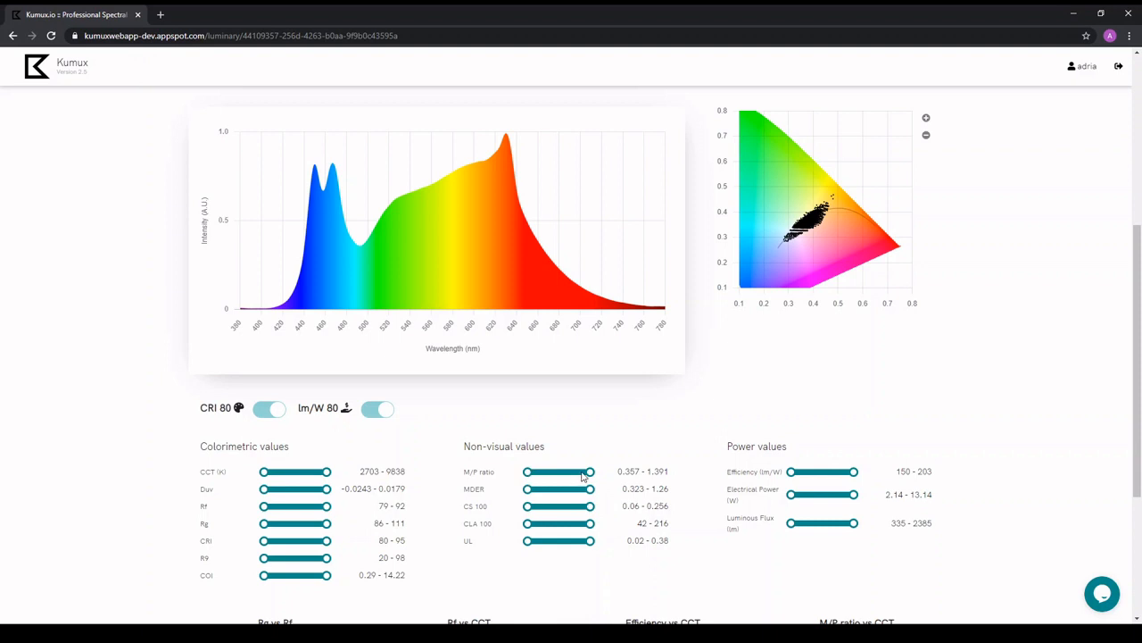
drag(588, 470, 527, 472)
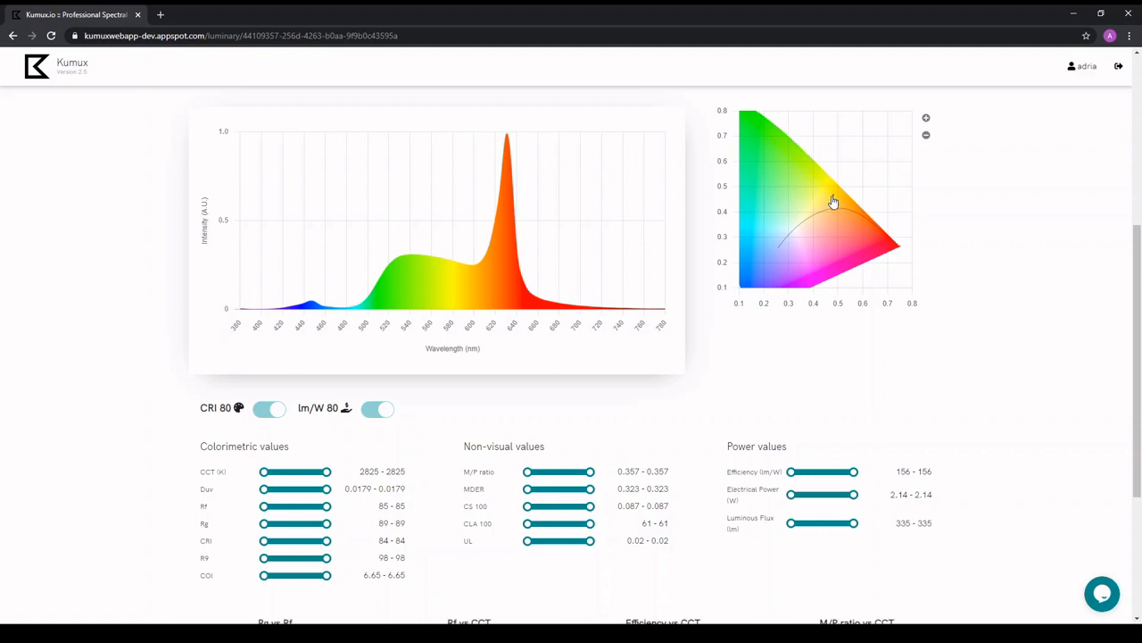
Create a scene named Night light from the filtered result.
scroll(835, 202, up, 5)
click(712, 300)
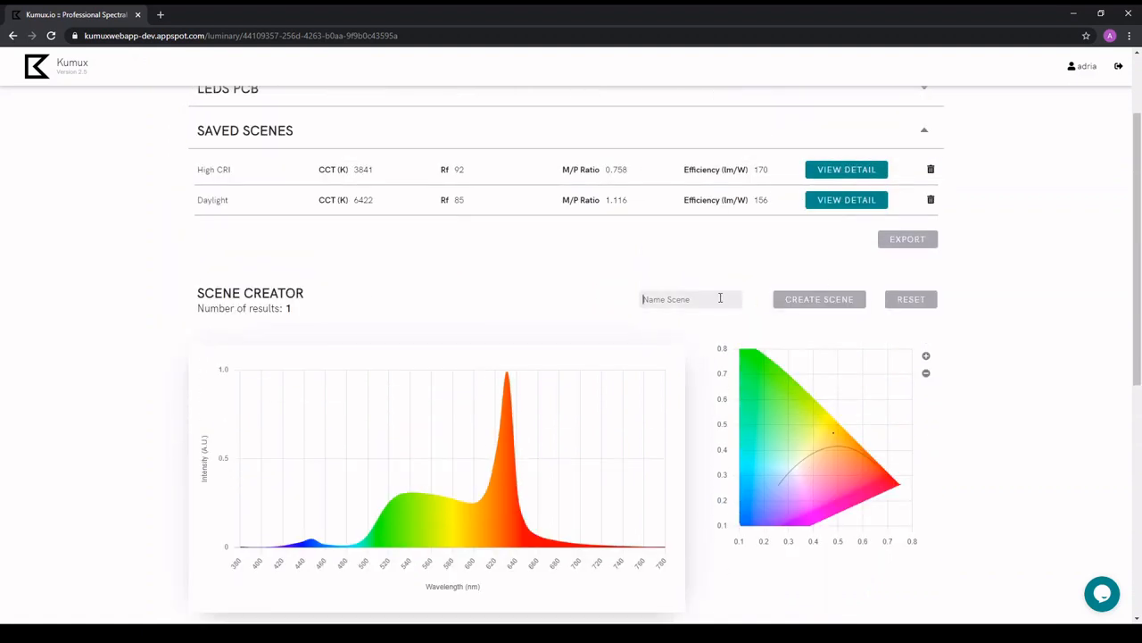
text(Night light)
click(816, 305)
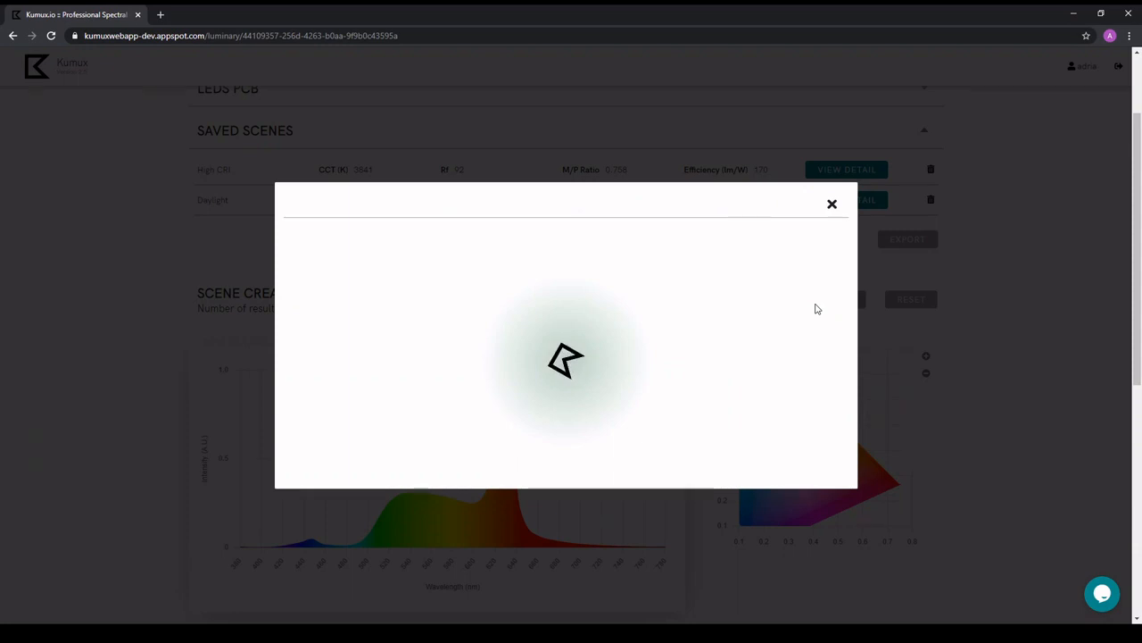
Review the Night light scene report, close it, and export the saved scenes.
scroll(816, 309, down, 4)
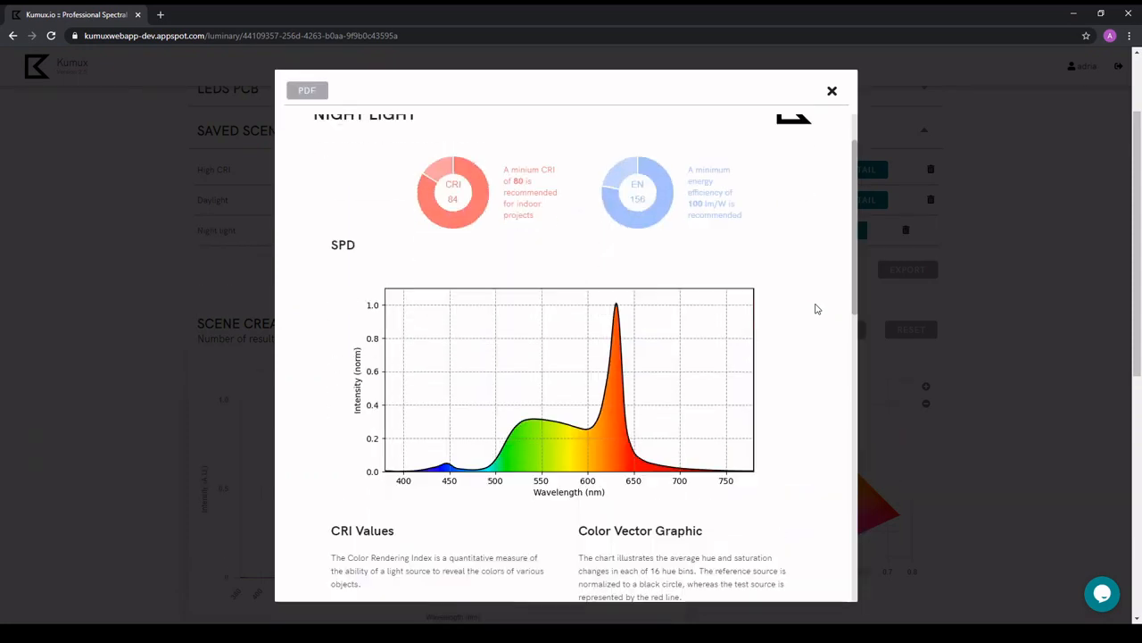
scroll(816, 309, down, 5)
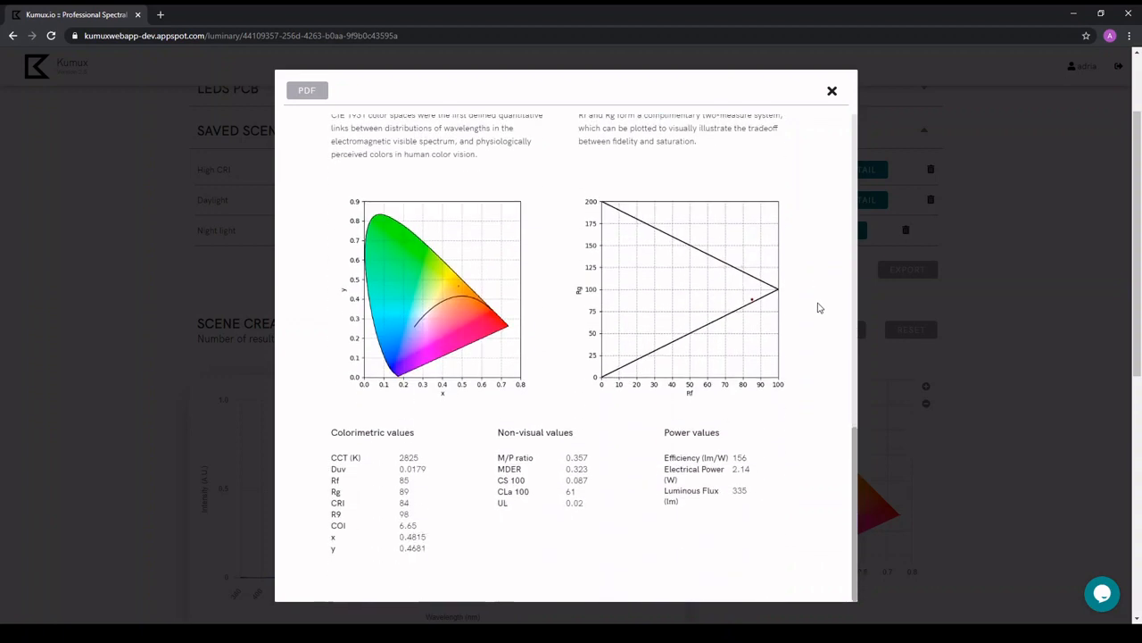
click(832, 92)
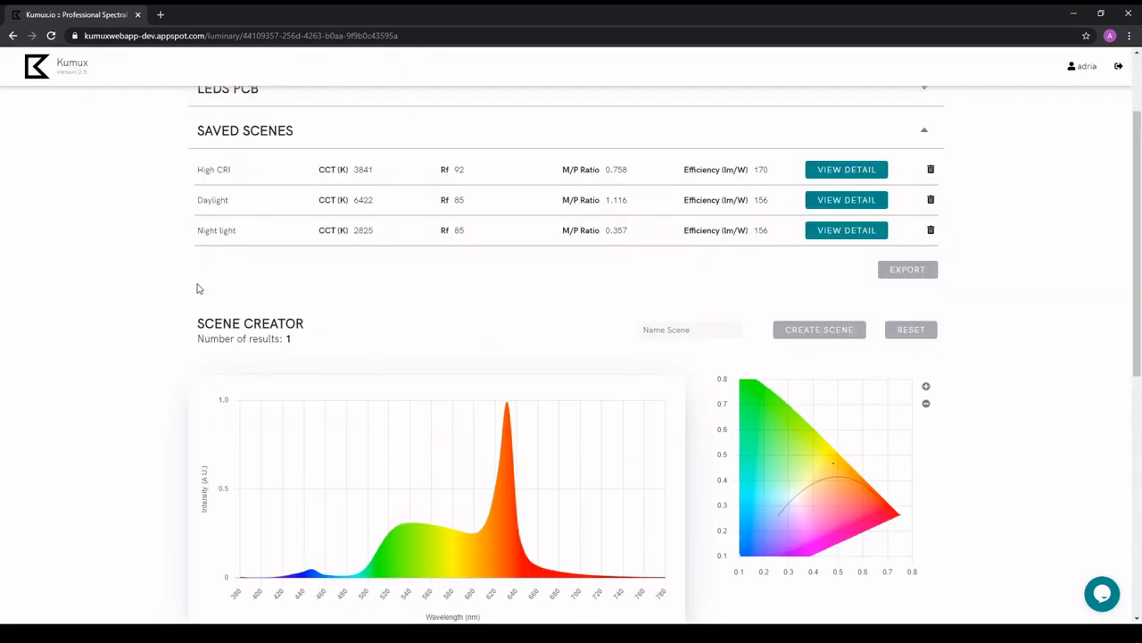
click(907, 271)
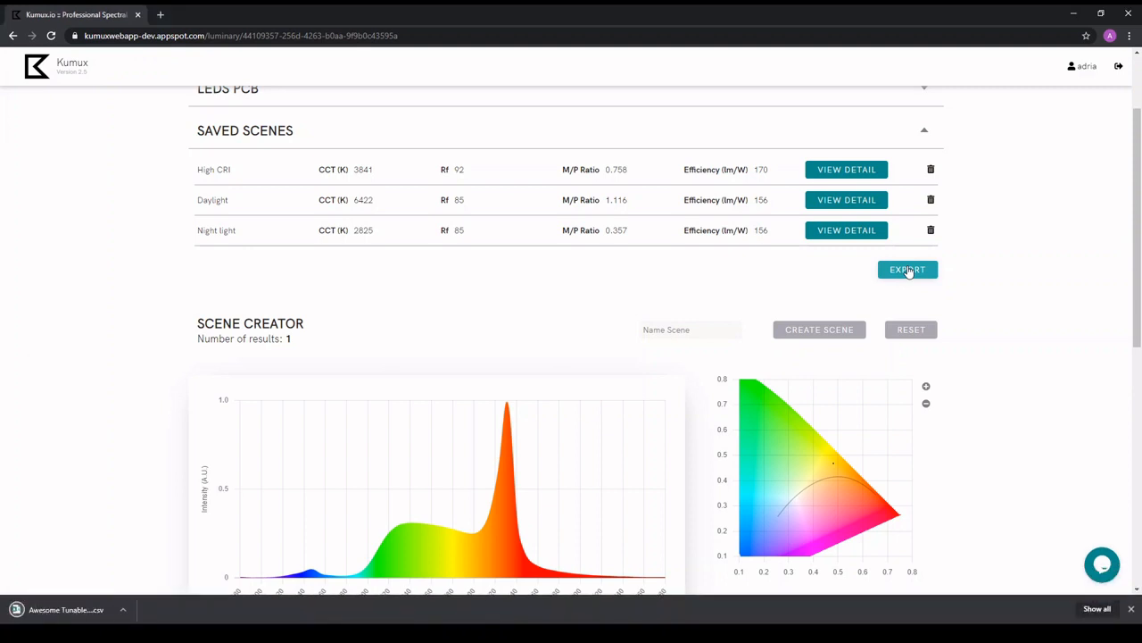